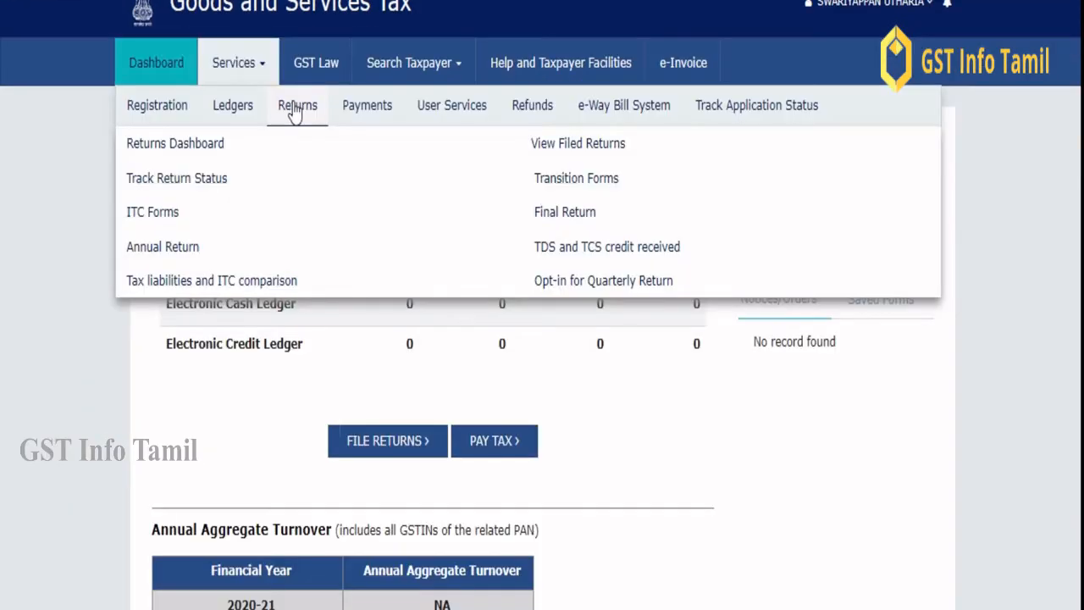
Try to open the Application for Revocation of Cancelled Registration.
mouse_move(172, 101)
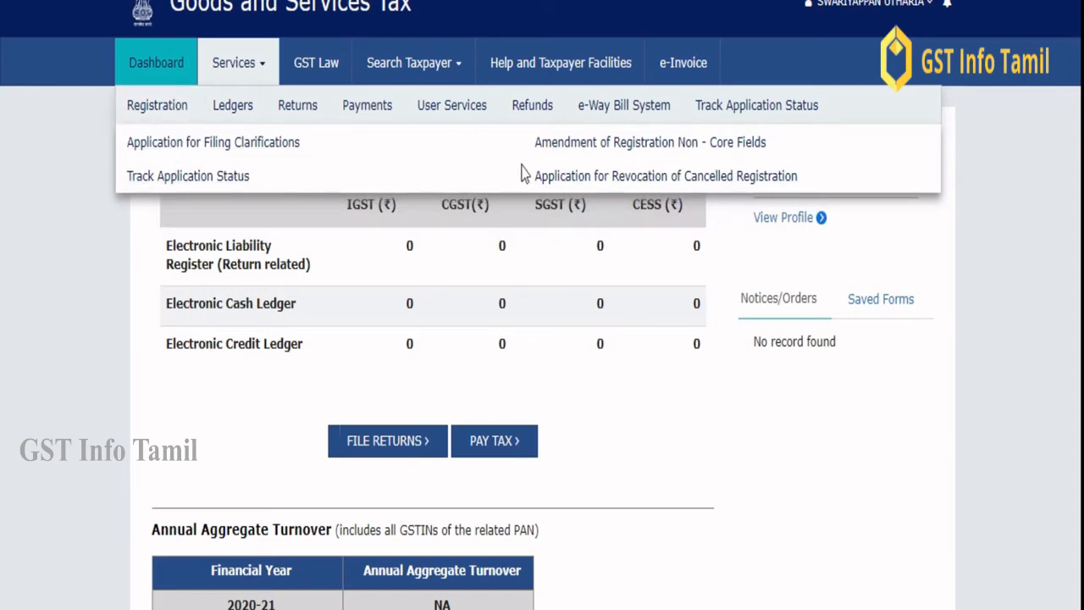
click(565, 176)
scroll(563, 174, down, 10)
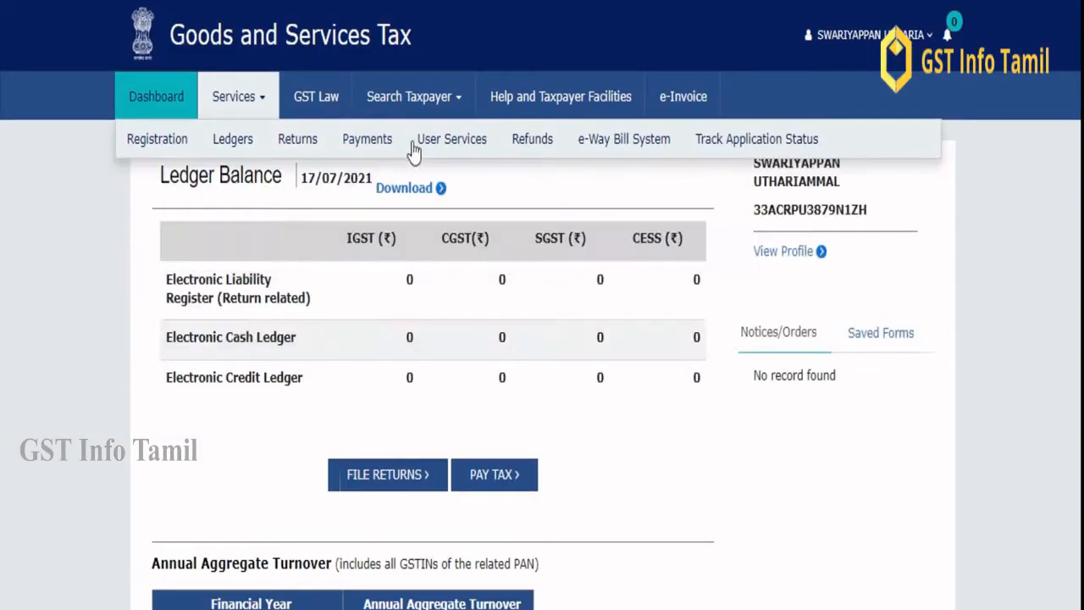
Open My Applications under User Services and set the application type to Appeal to Appellate Authority.
mouse_move(442, 153)
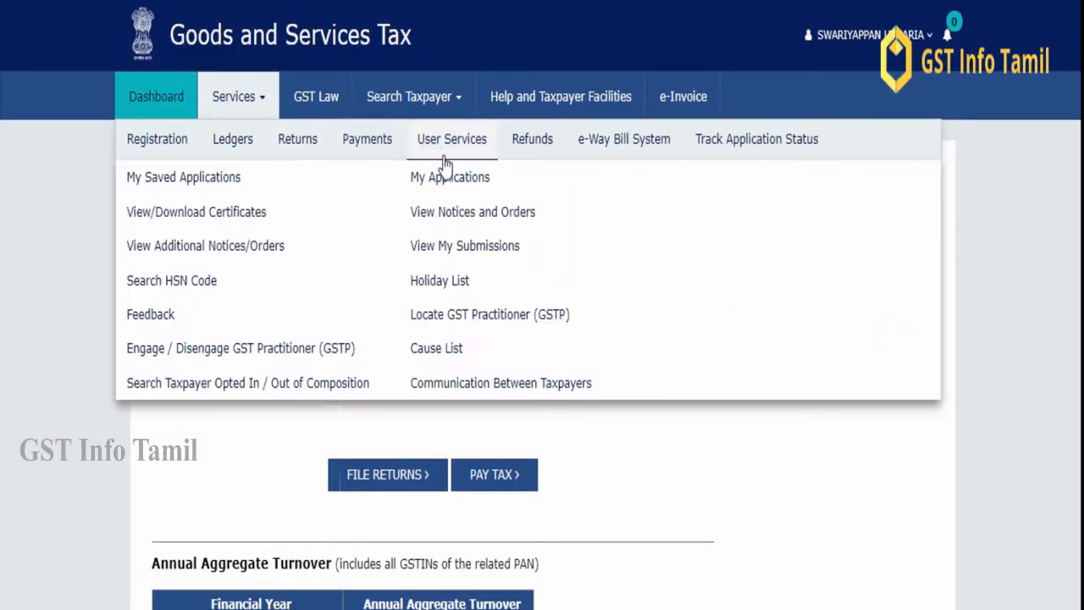
click(457, 181)
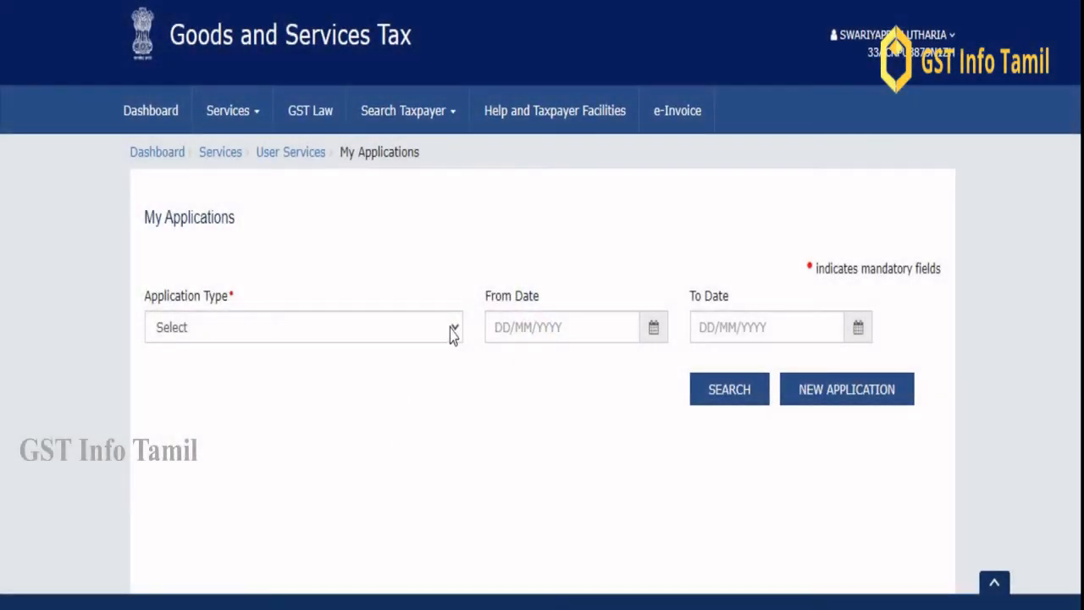
click(450, 330)
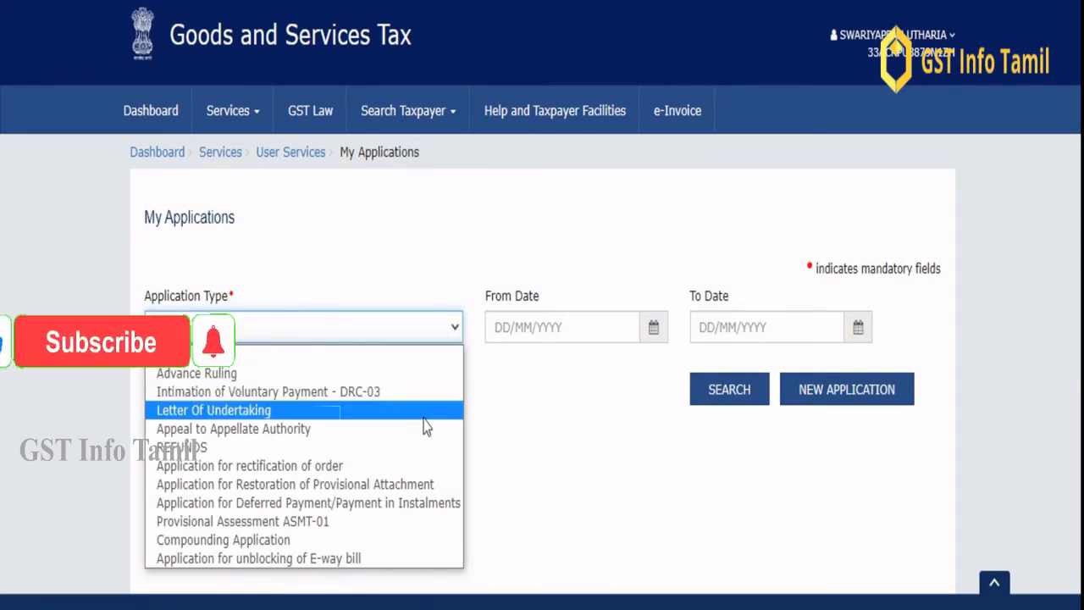
key(Up)
key(Up)
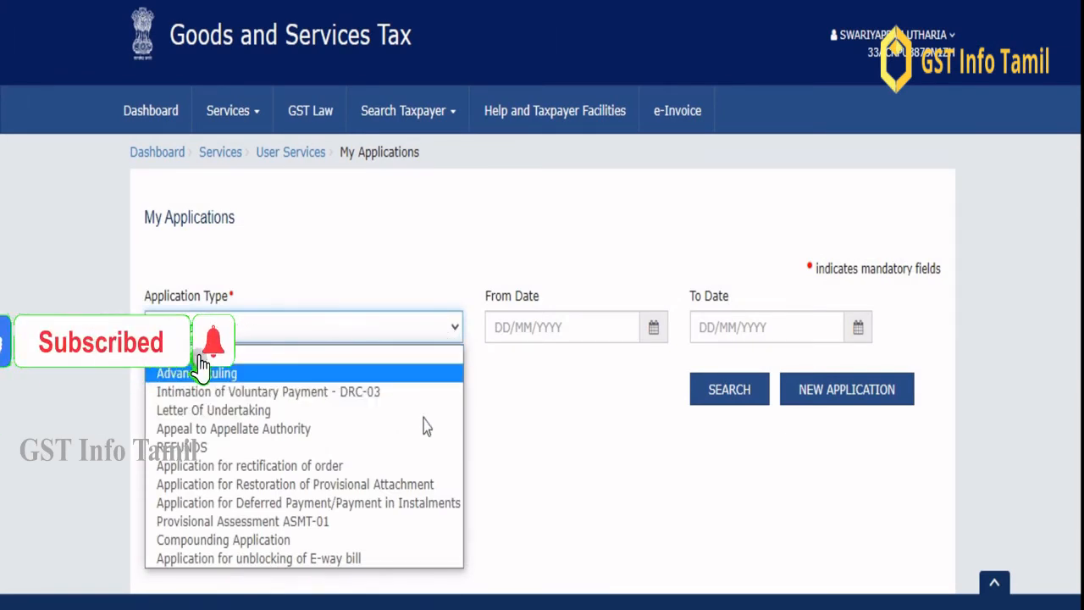
click(426, 427)
Search for existing appeal applications with both the From Date and To Date set to 17/07/2021.
click(651, 405)
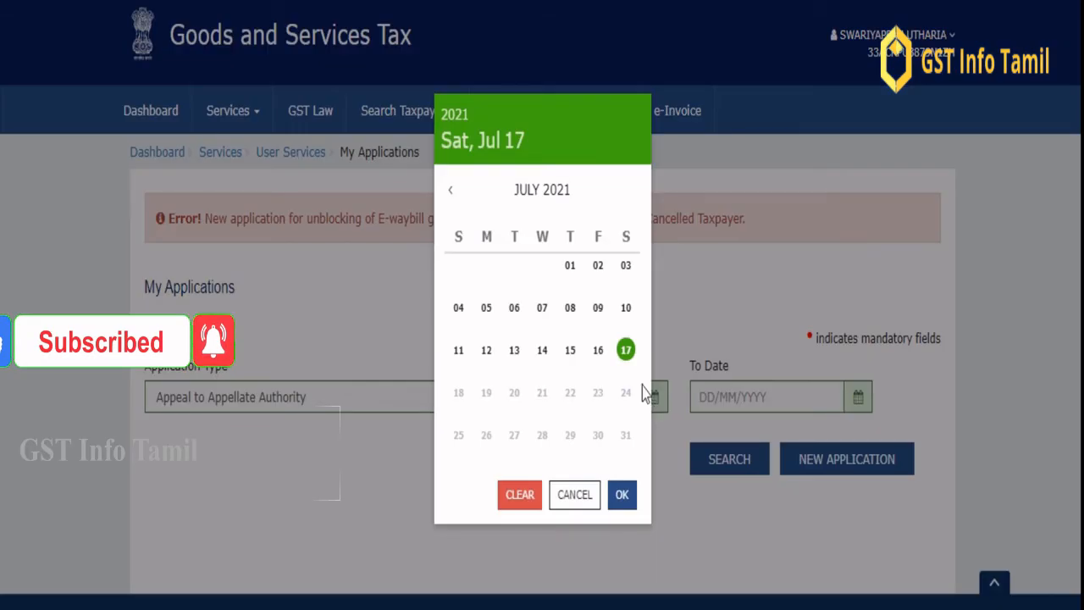
click(622, 495)
click(730, 468)
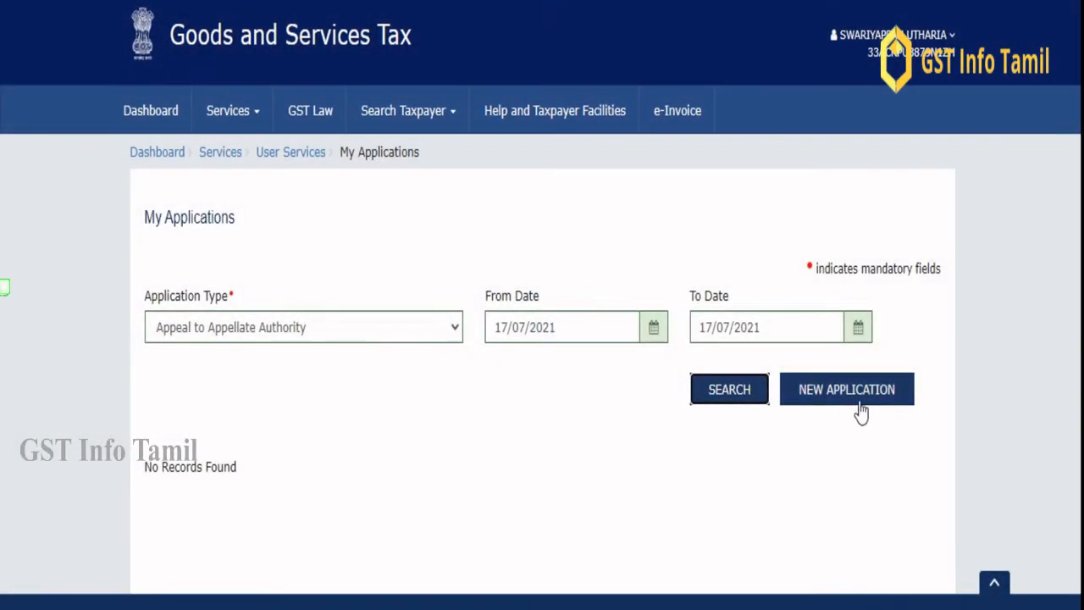
Start a new Appeal to Appellate Authority application and set the order type to Registration Order.
click(861, 410)
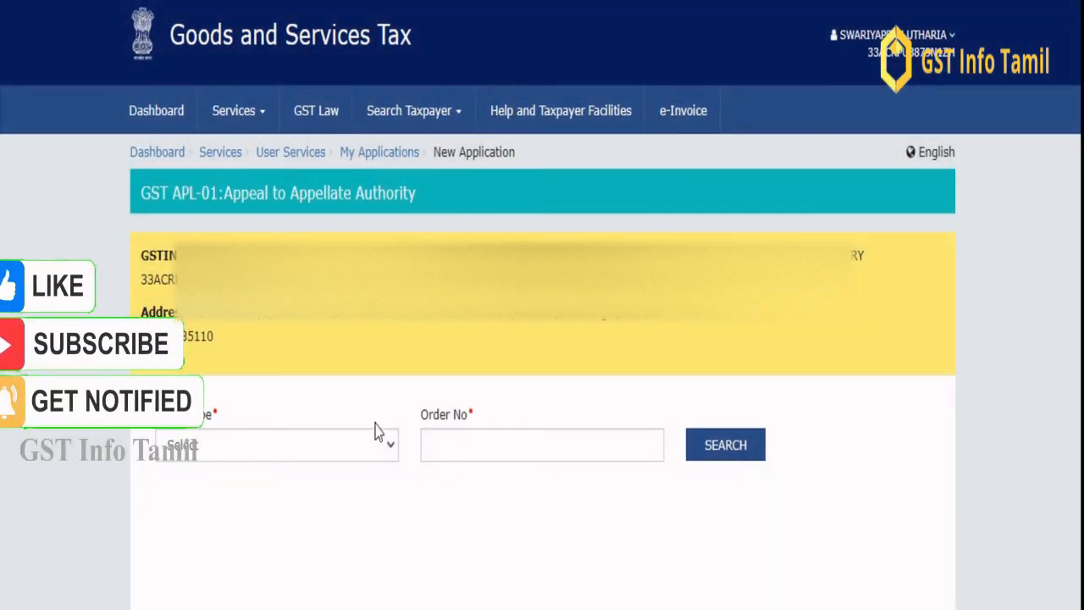
click(389, 454)
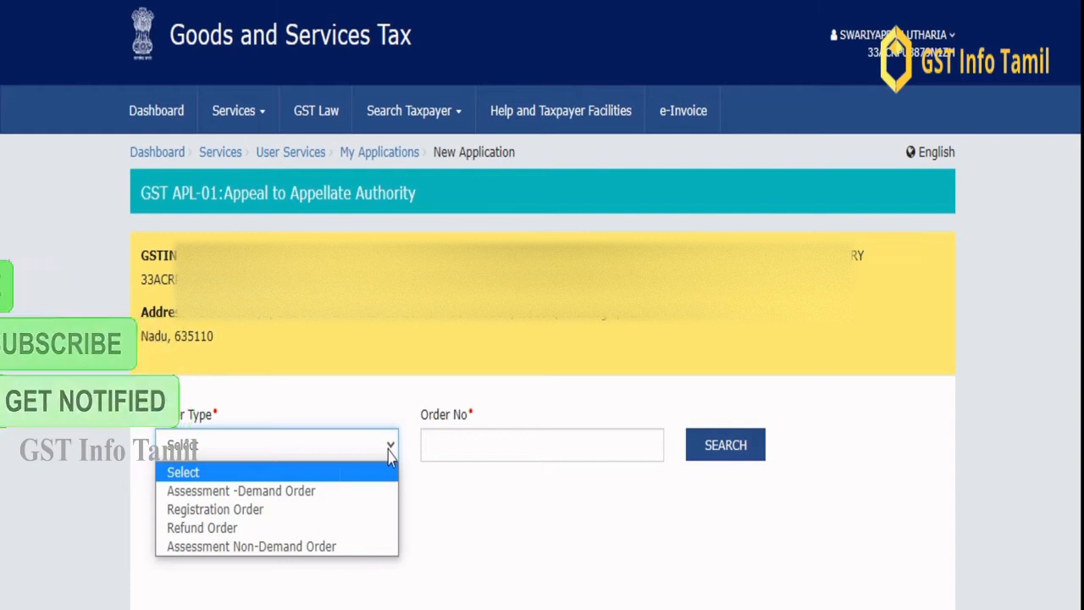
key(Down)
key(Down)
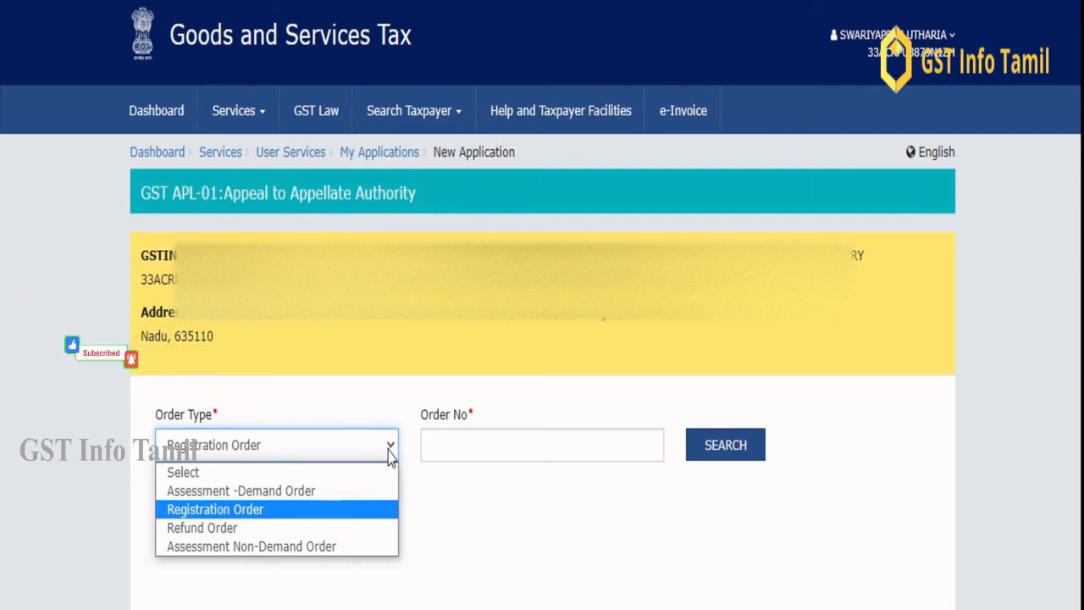
click(389, 455)
Enter the registration order number, search for the order, and continue past the time-limit warning.
click(455, 446)
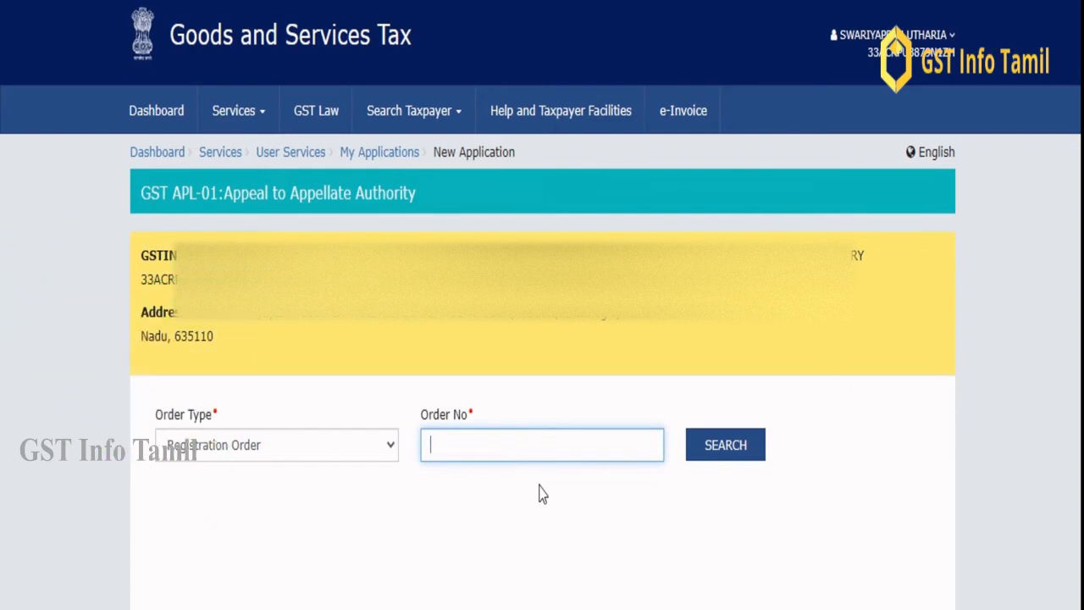
key(ctrl+v)
click(722, 449)
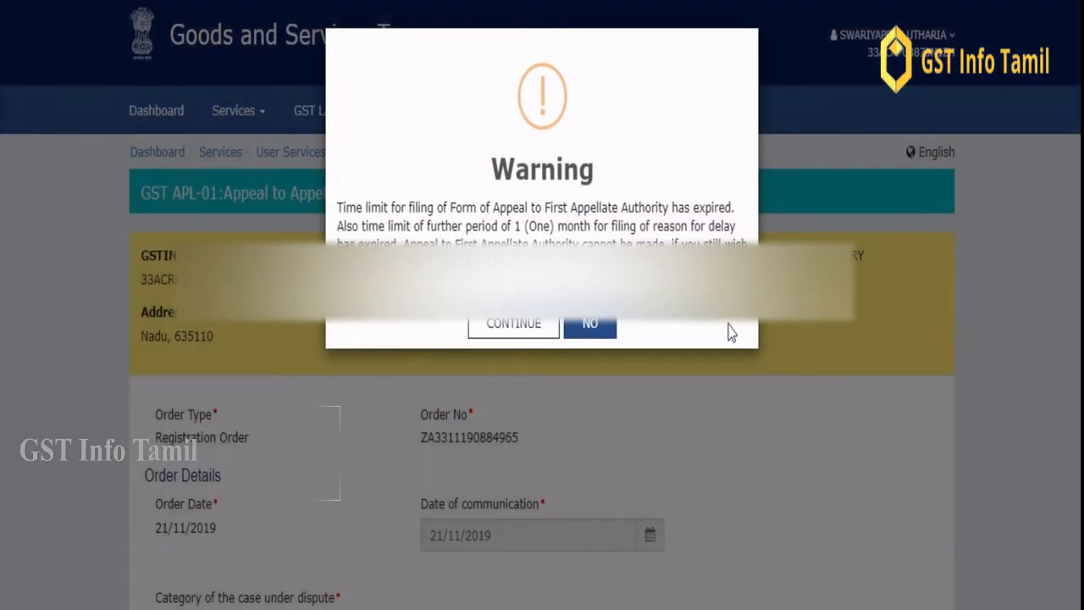
click(514, 325)
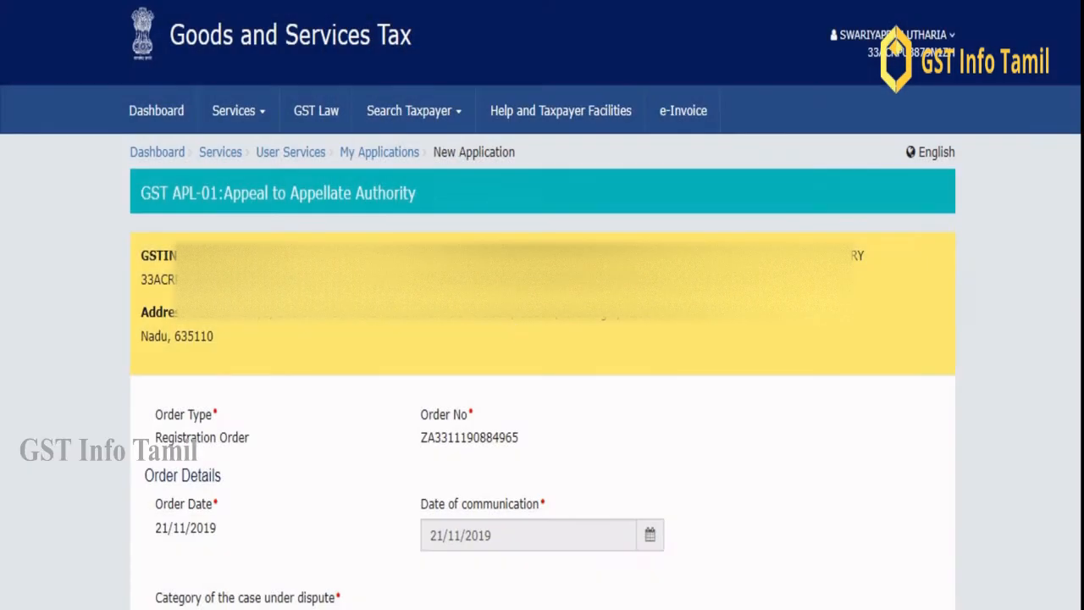
Set the category of the case under dispute to 16. Others and enter the reason for the appeal.
scroll(968, 289, down, 4)
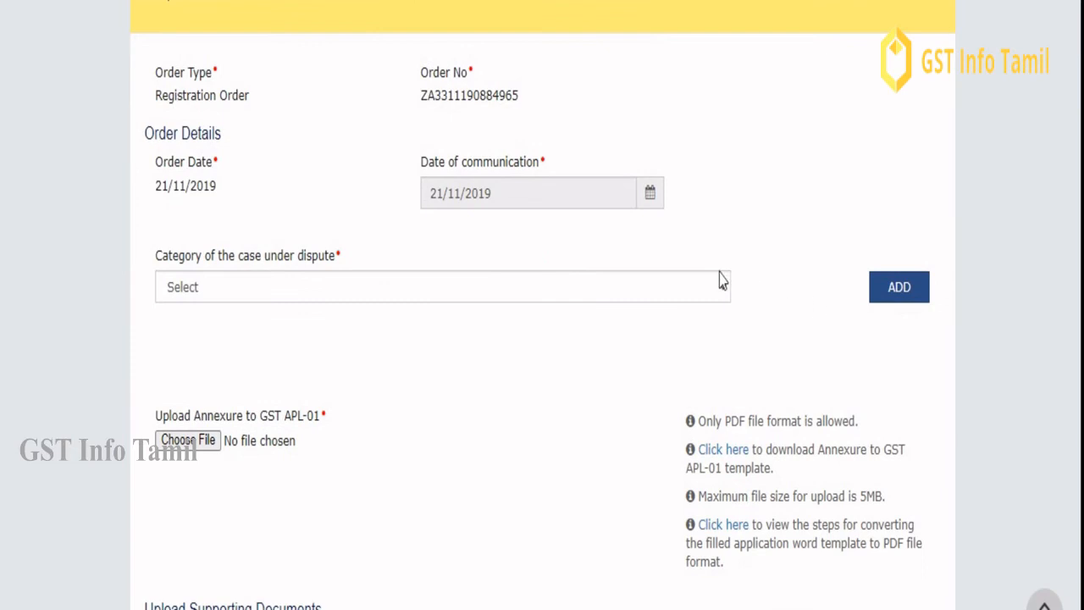
click(720, 288)
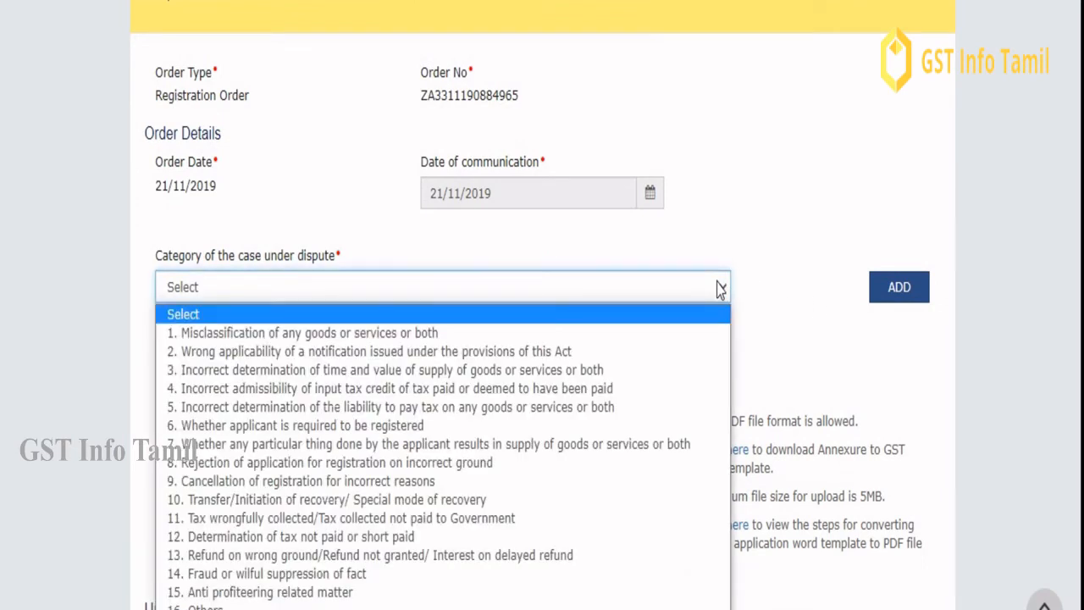
key(Down)
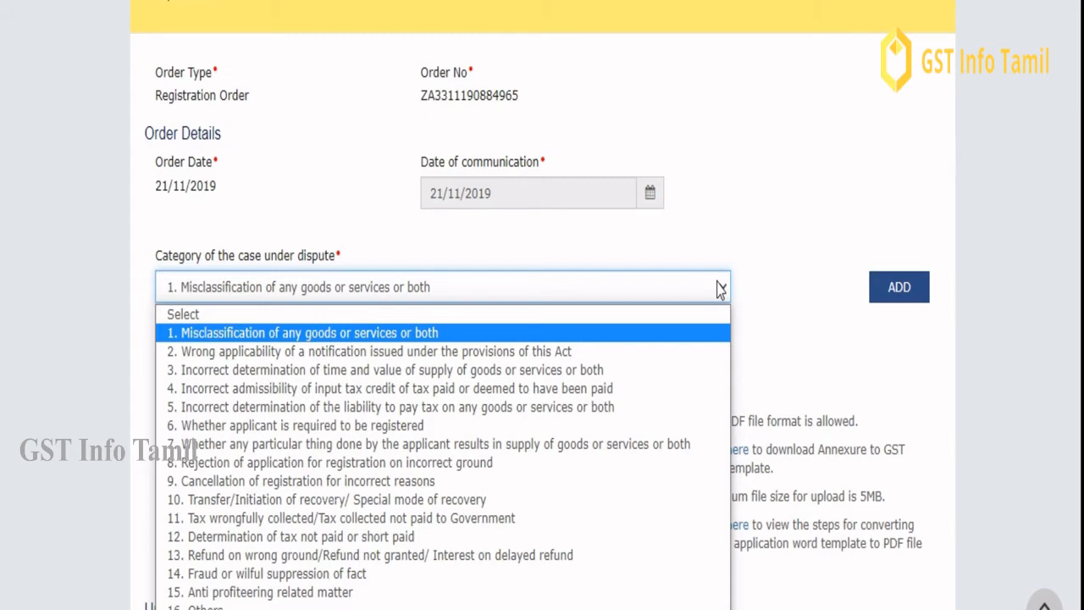
key(Down)
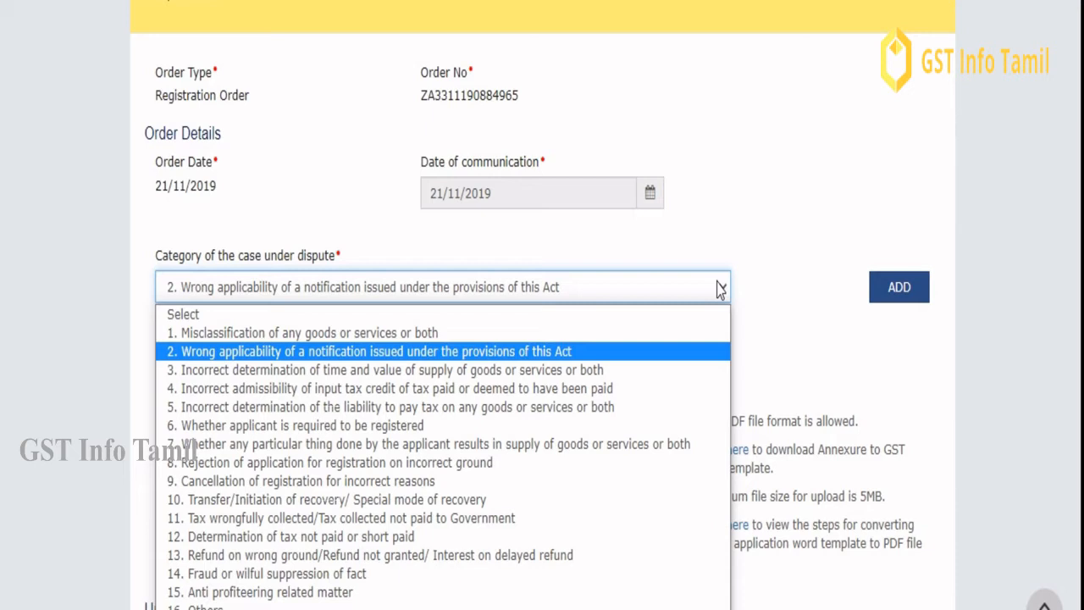
key(End)
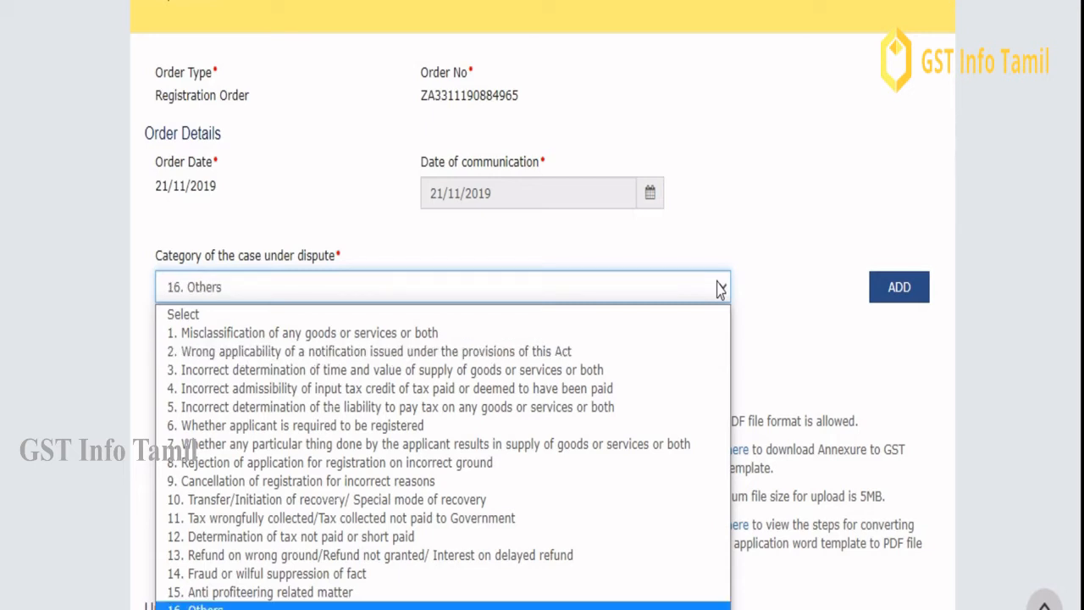
key(Return)
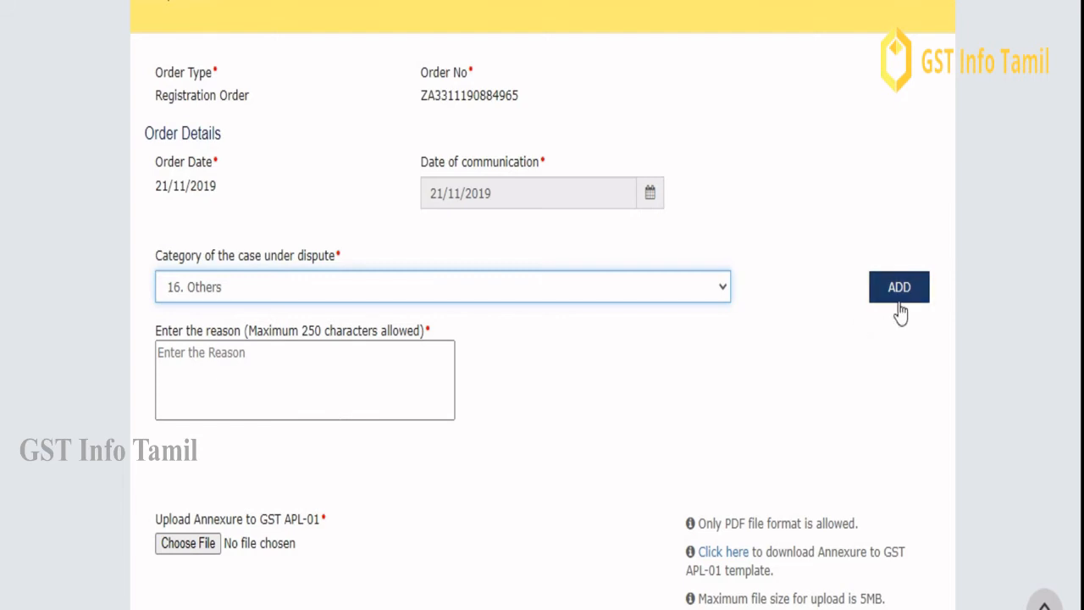
click(220, 371)
text(I w)
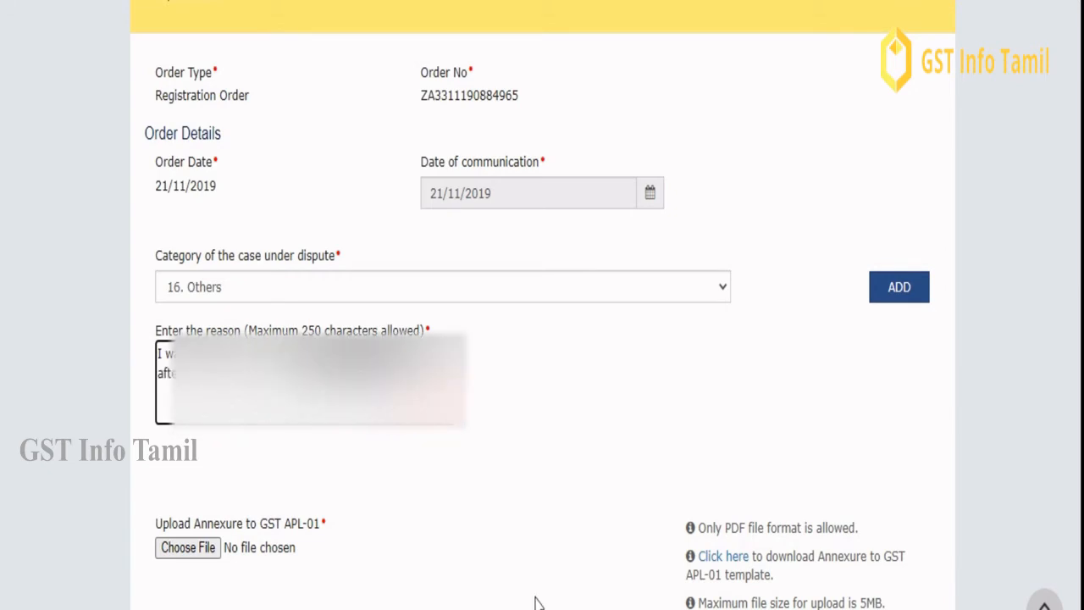
Save the GST APL-01 annexure template to the Desktop as the Word document AplAnnexureTemplateRO.
scroll(1045, 411, down, 3)
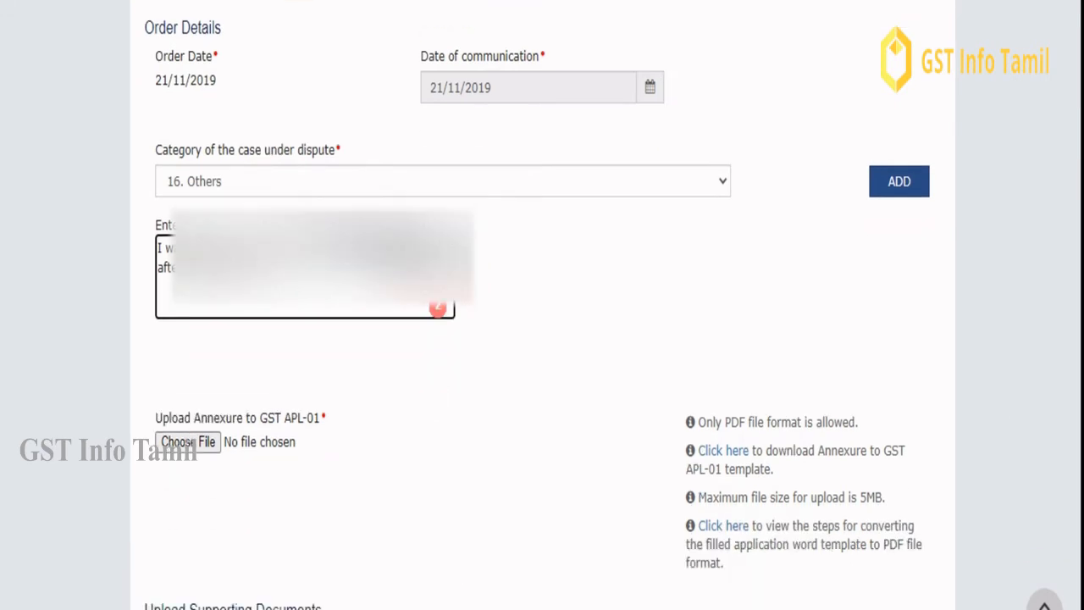
scroll(542, 305, down, 3)
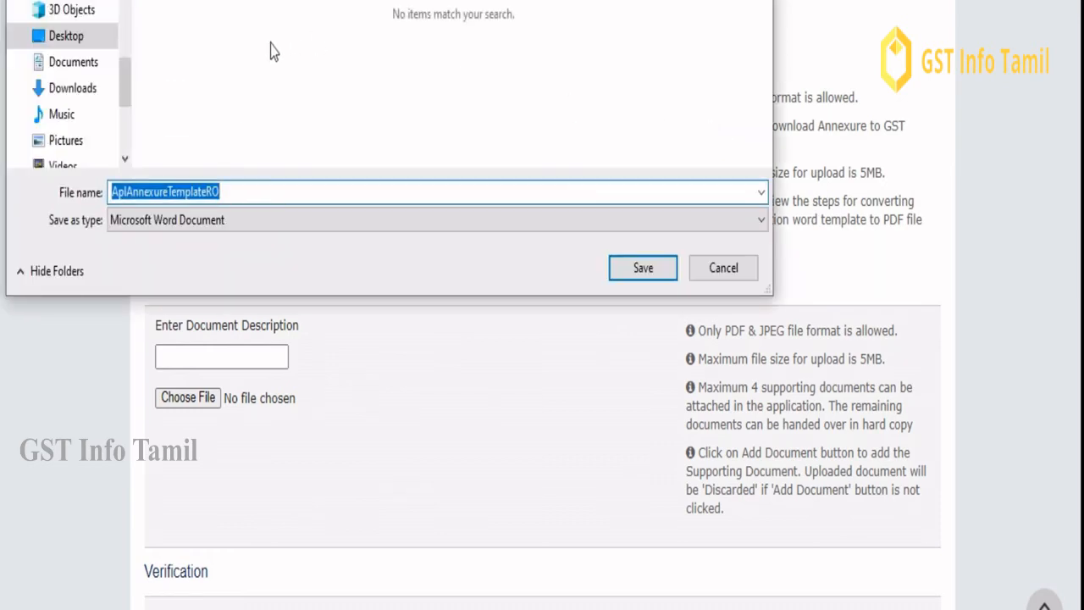
drag(356, 2, 420, 22)
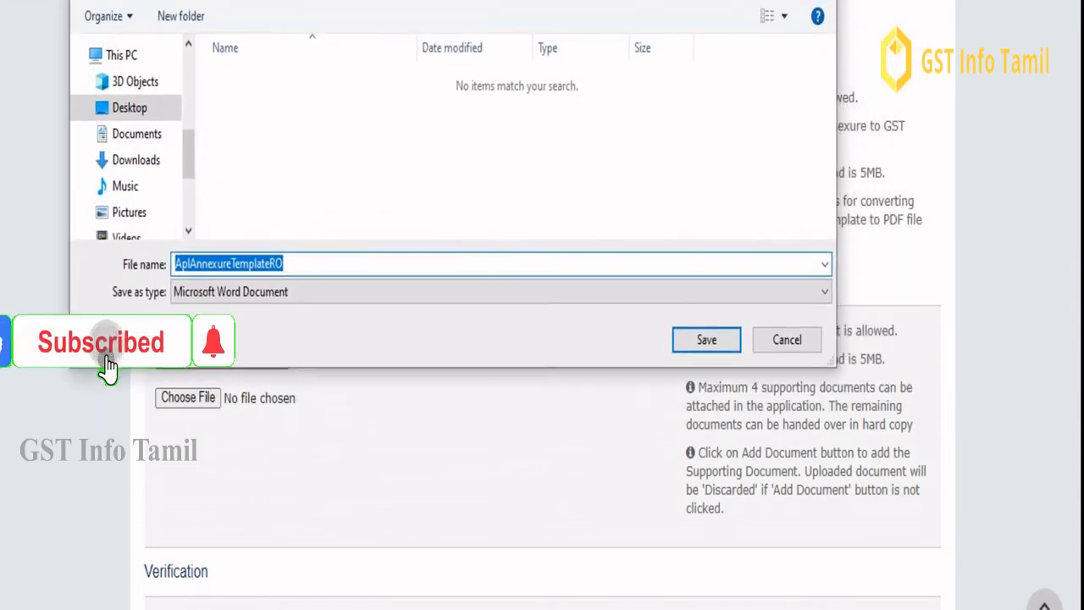
click(702, 339)
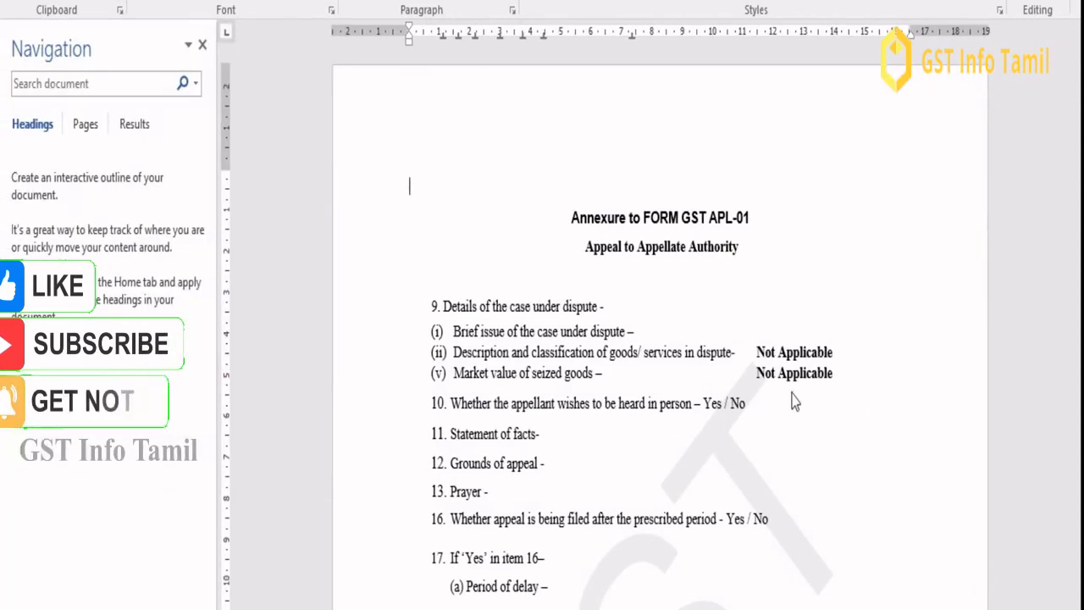
Look through the annexure template in Word, and upload Appeal annexure.pdf as the annexure to GST APL-01 in the GST portal.
click(779, 352)
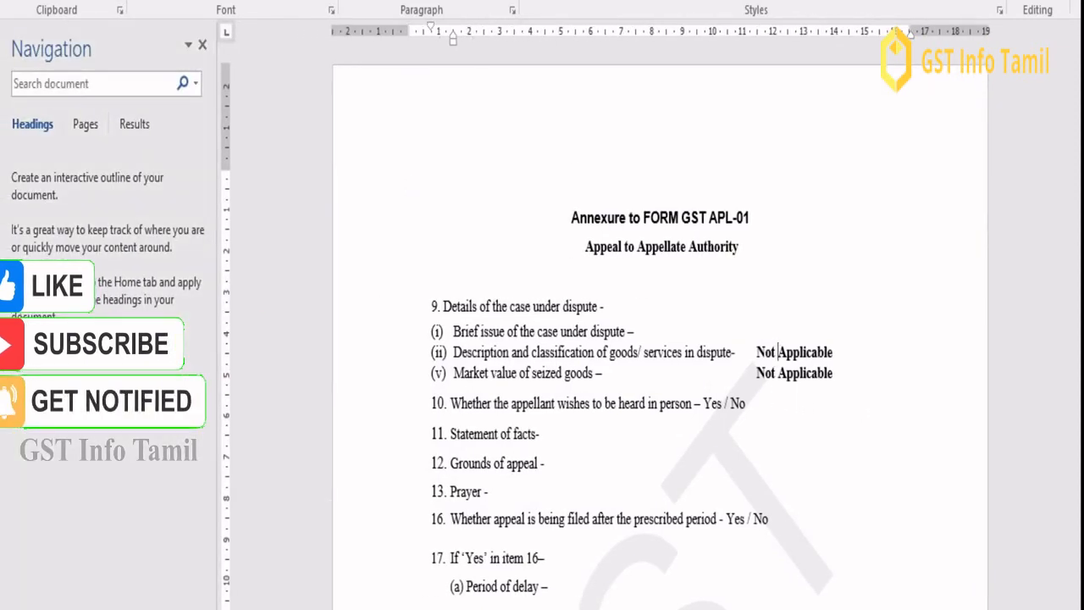
scroll(661, 339, down, 10)
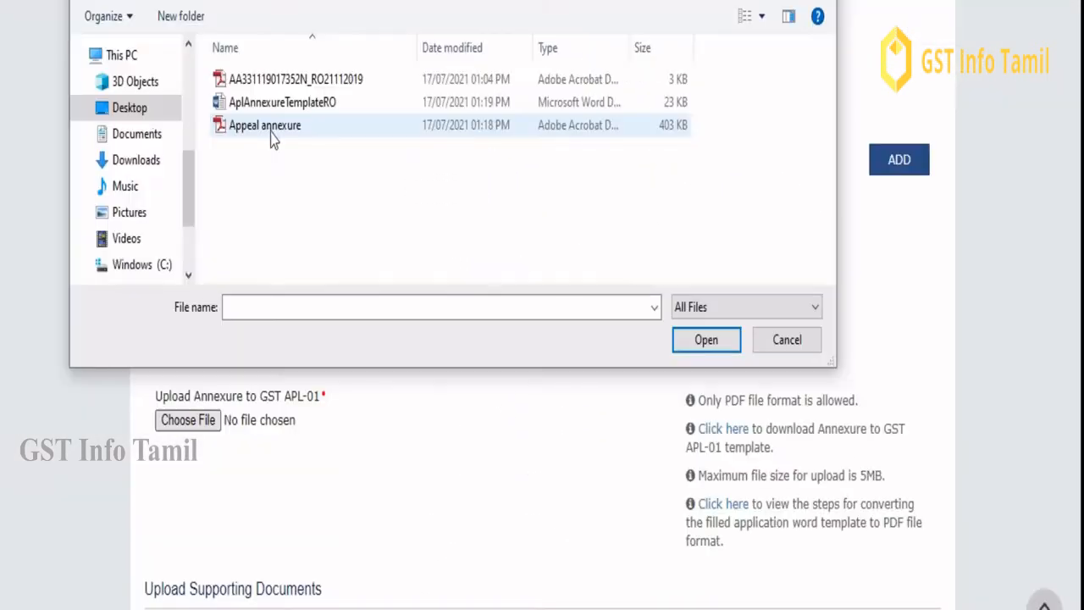
double_click(271, 127)
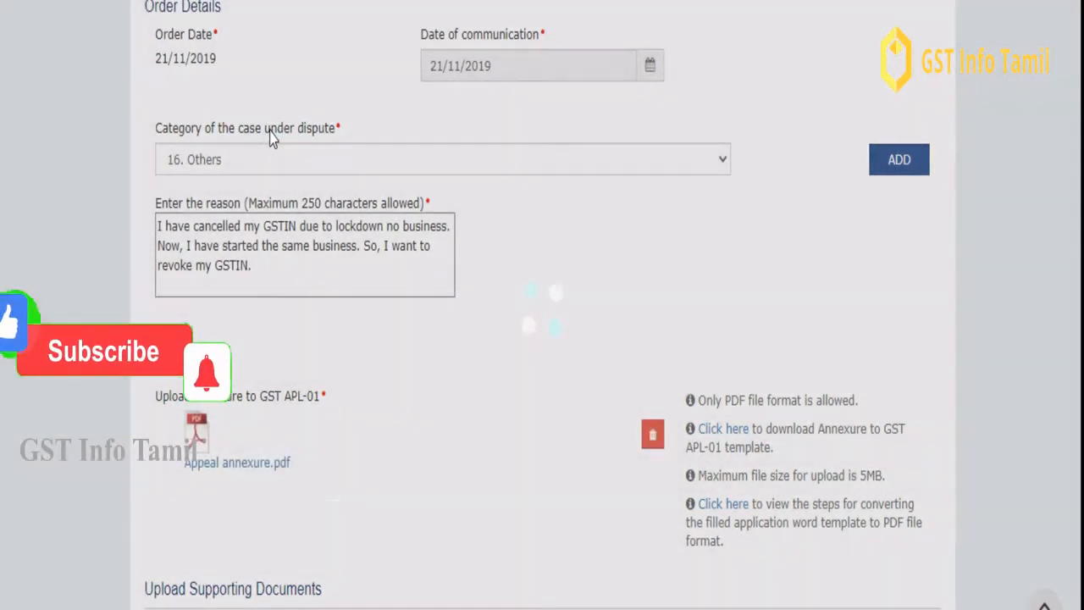
Describe the supporting document as "Cancelled order" and choose the order PDF whose name ends in RO21112019.
scroll(288, 269, down, 4)
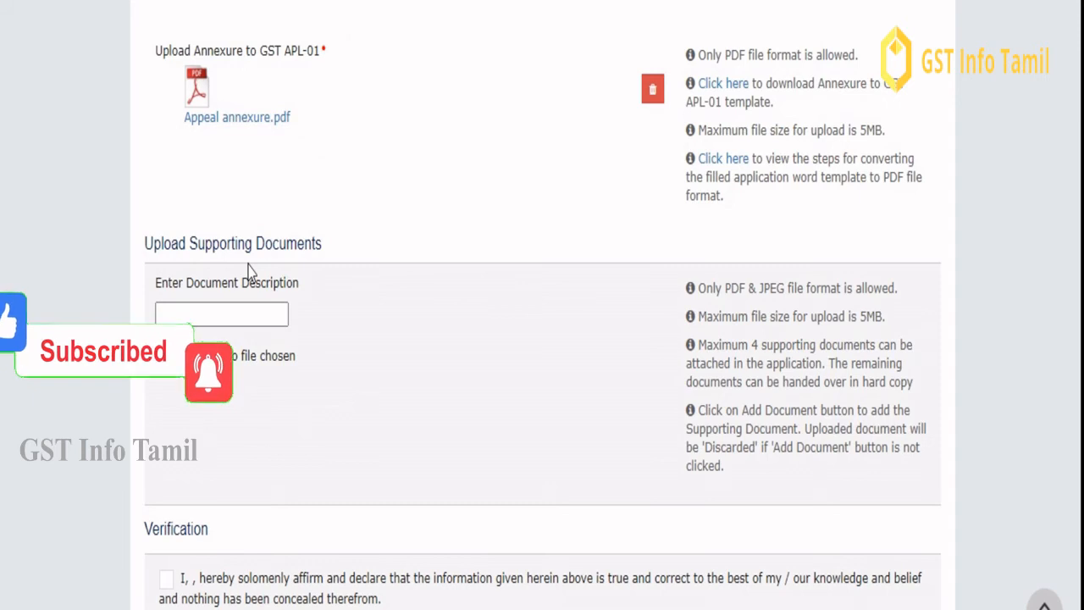
click(224, 317)
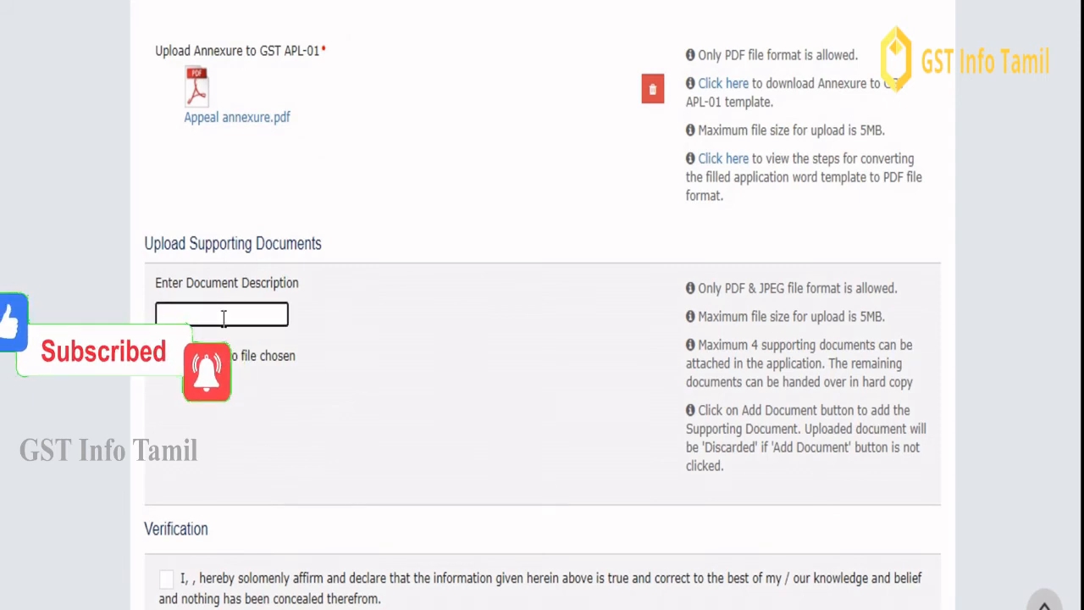
text(Appeal)
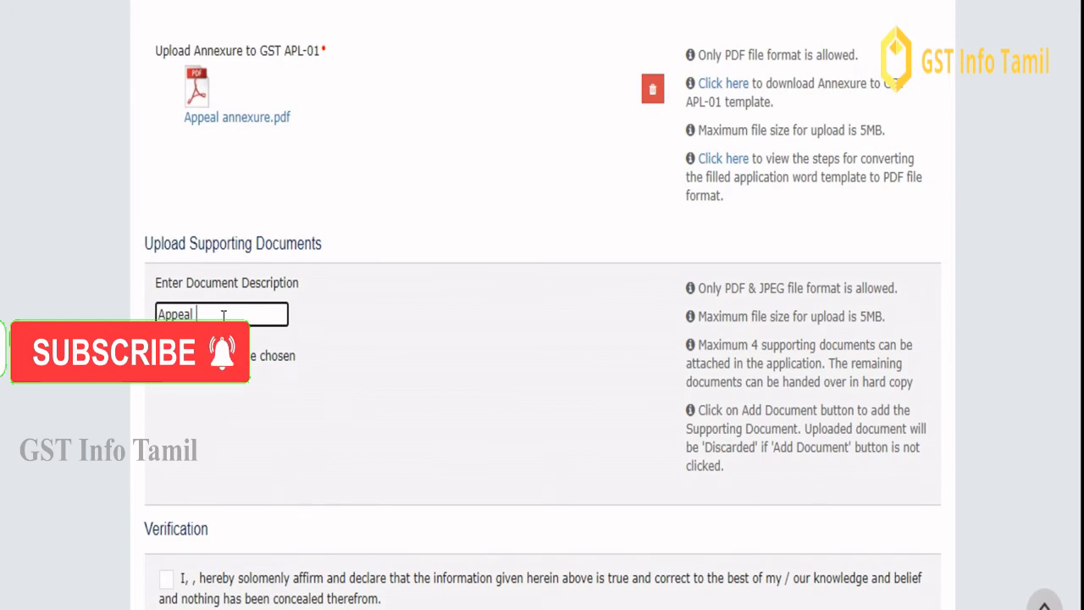
key(ctrl+a)
key(BackSpace)
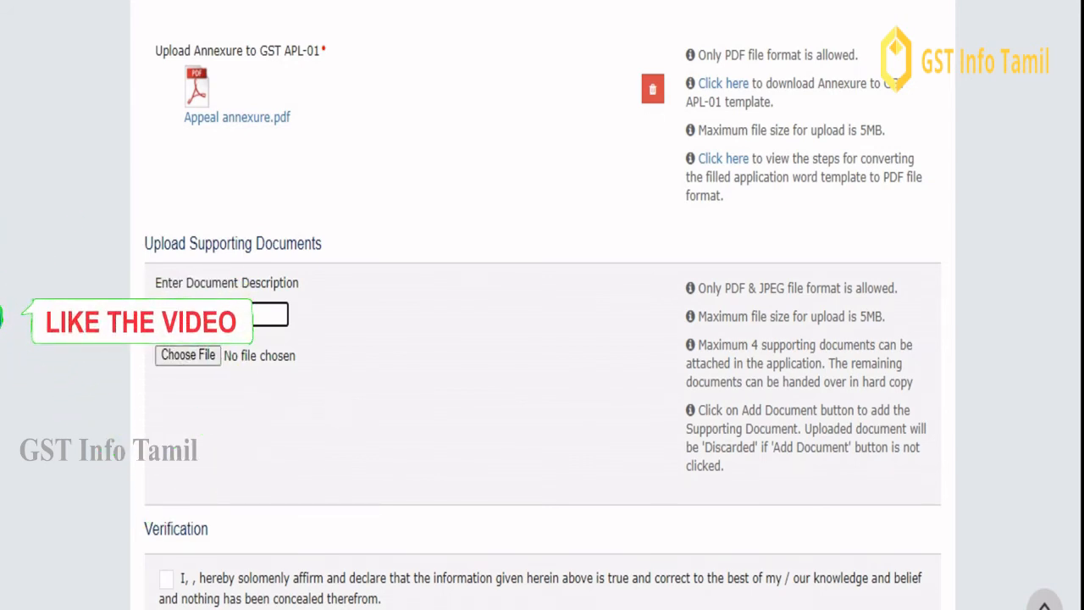
text(Cancelled order)
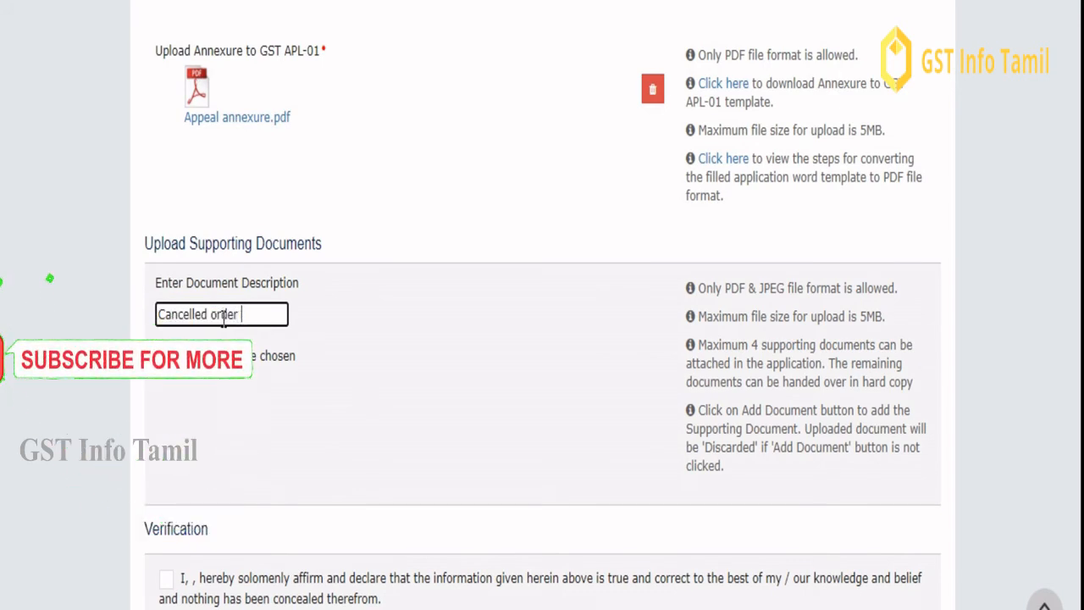
click(184, 363)
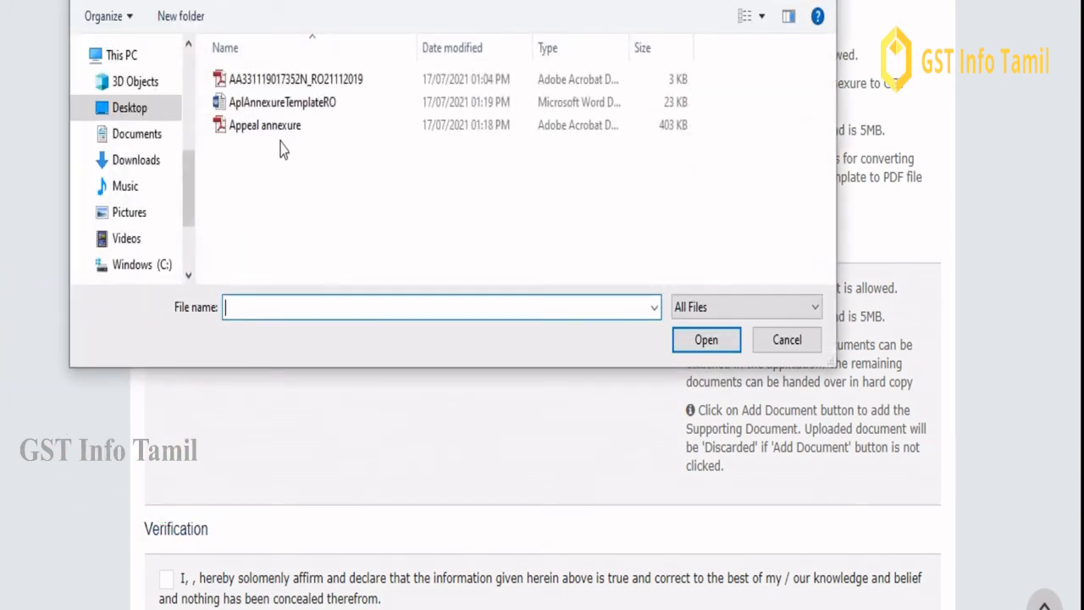
double_click(229, 78)
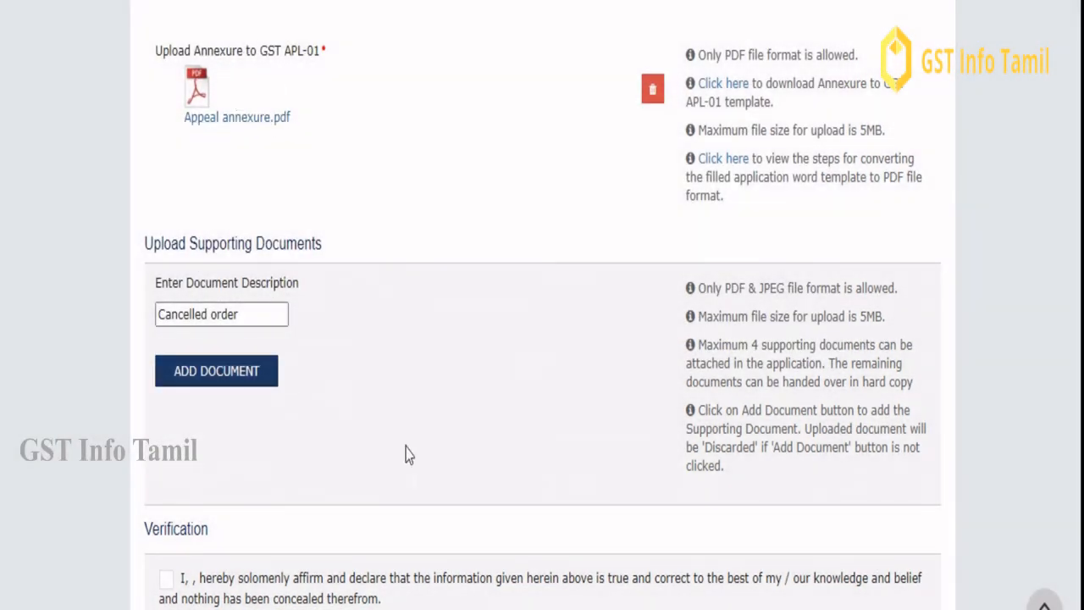
Complete the verification with the declaration, authorized signatory's name and place, and save the appeal as a draft.
scroll(1069, 392, down, 3)
click(166, 329)
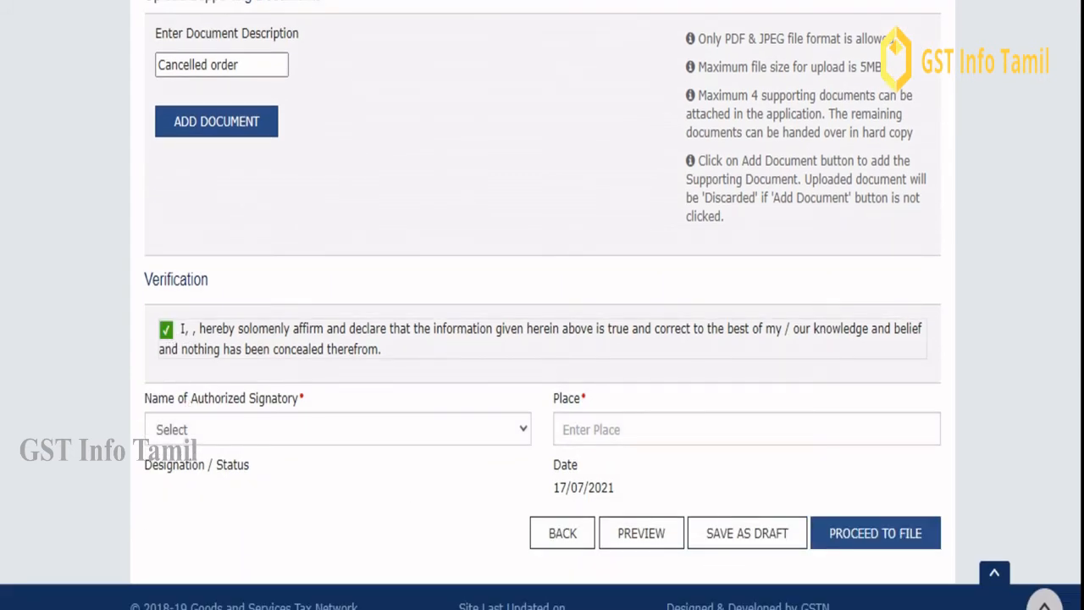
scroll(890, 511, down, 1)
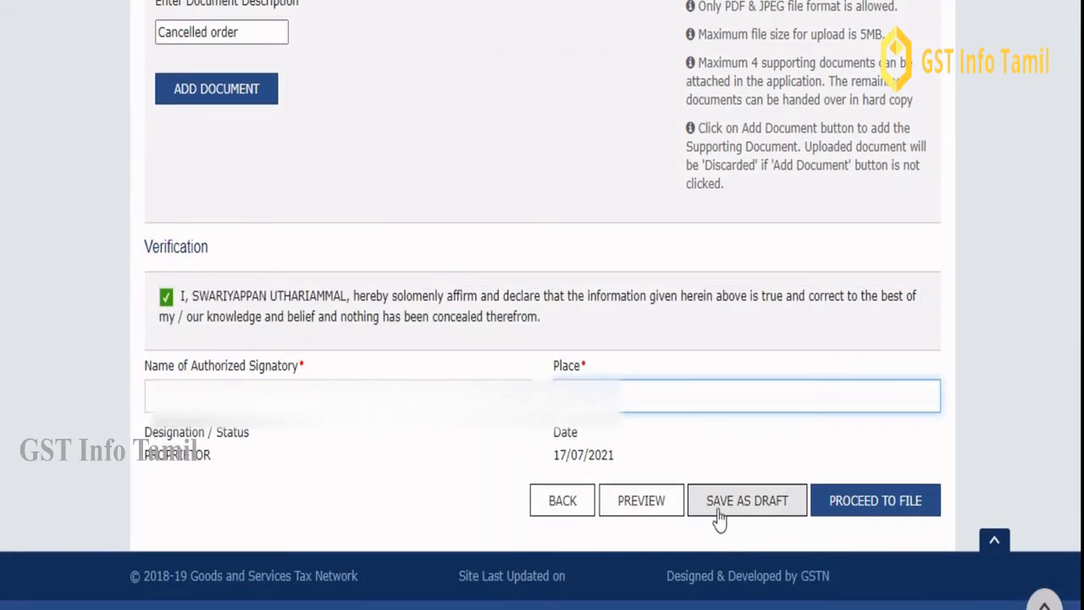
click(709, 512)
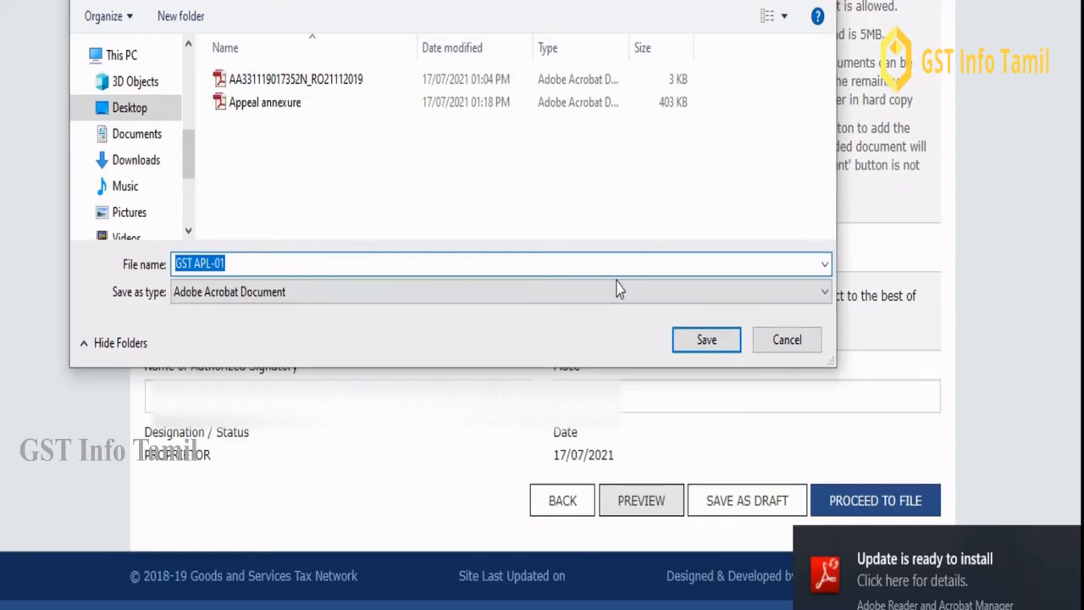
Save the appeal preview to the Desktop as the PDF GST APL-01 and review the draft form through its final page.
click(689, 349)
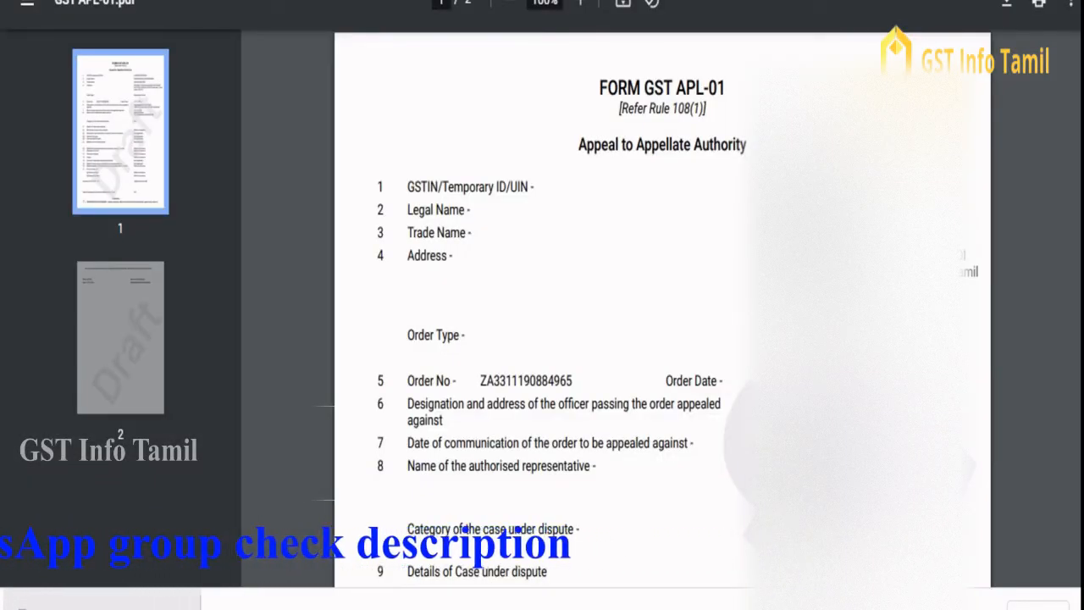
scroll(662, 322, down, 3)
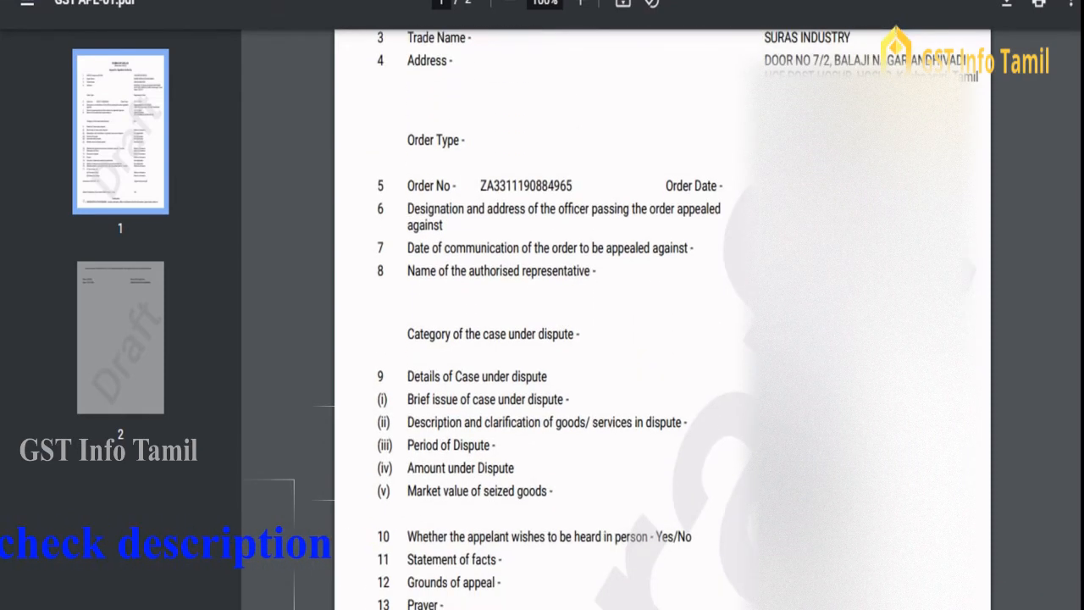
scroll(663, 322, down, 4)
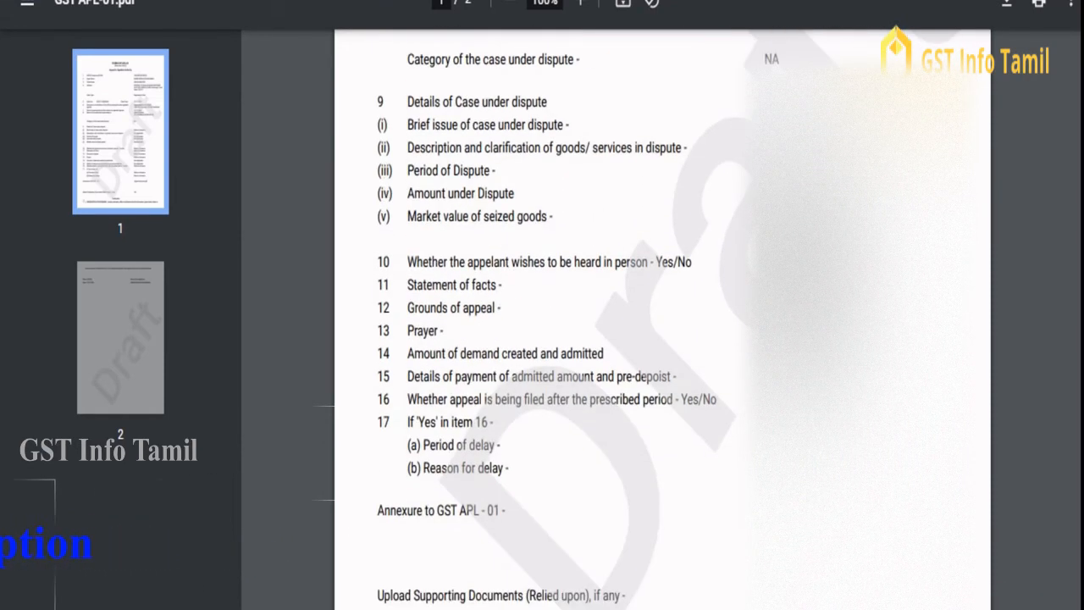
scroll(662, 321, down, 10)
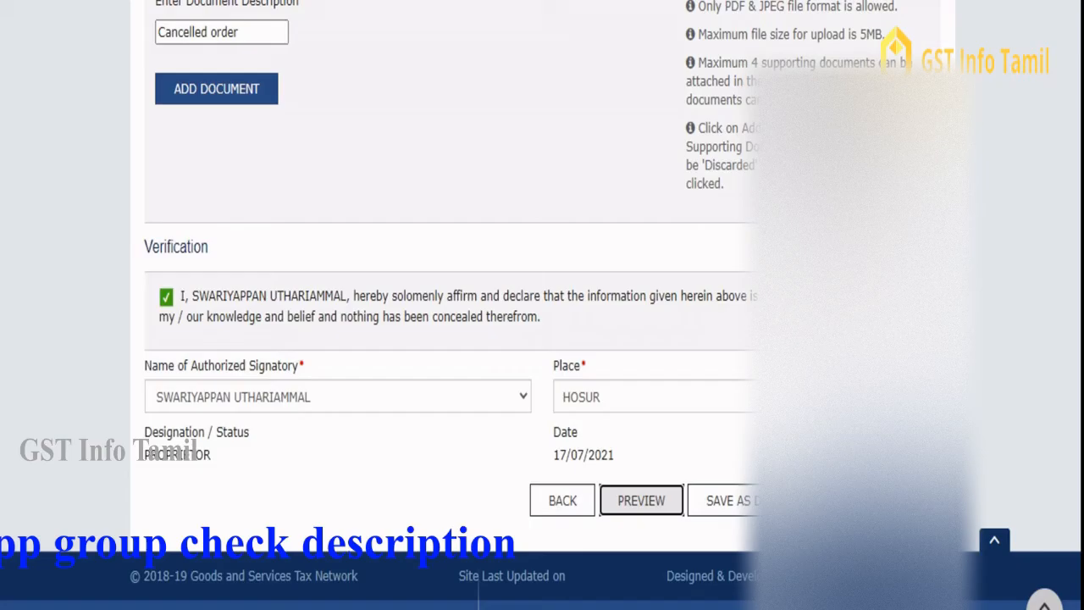
Proceed to file the appeal, confirming the warning, and submit it with EVC by verifying the one-time password.
click(874, 499)
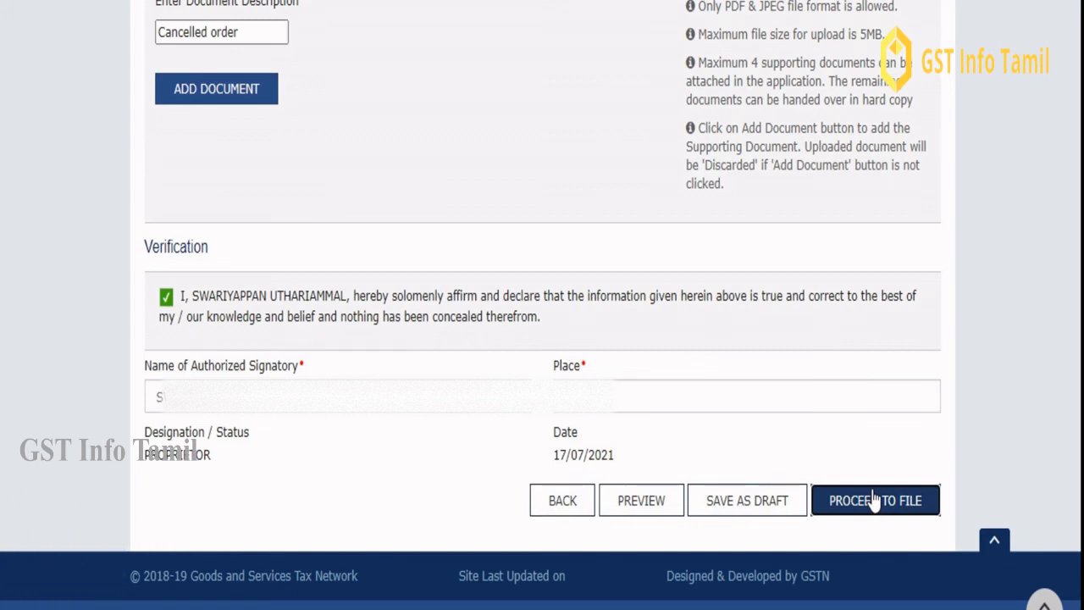
click(885, 503)
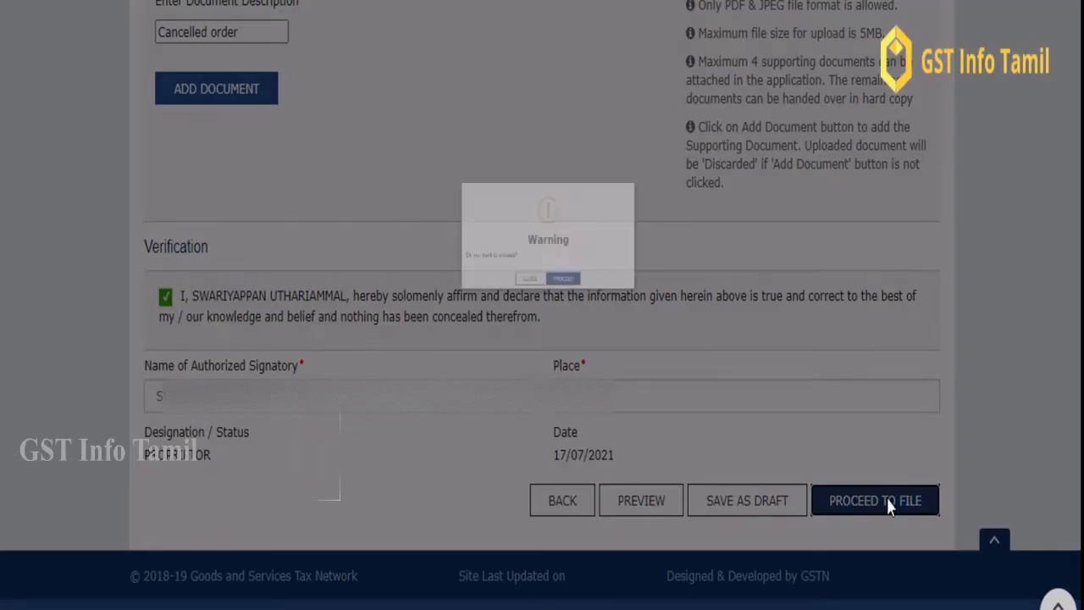
click(574, 270)
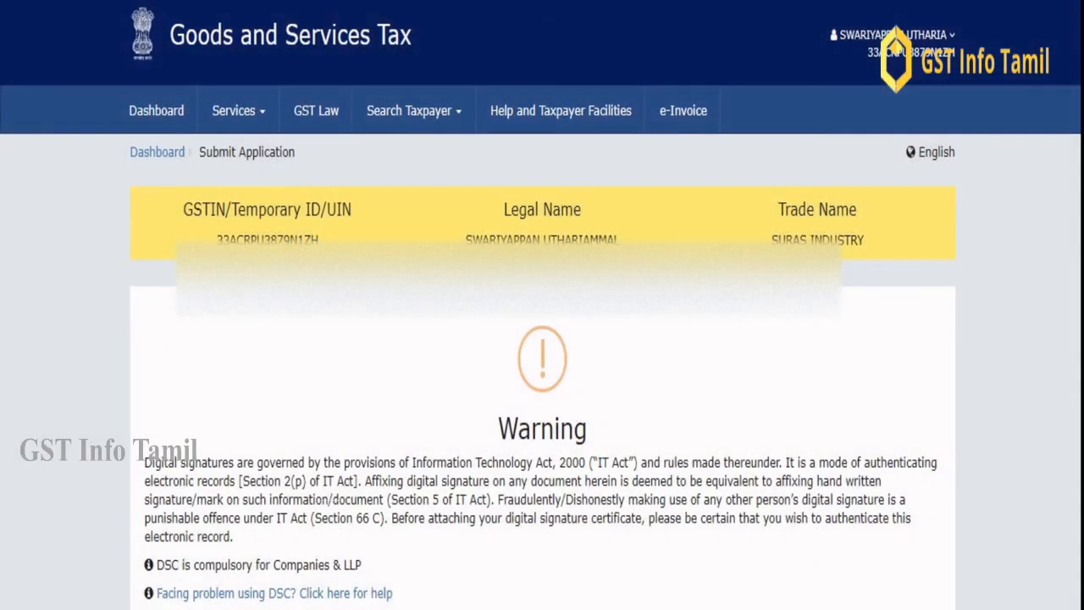
scroll(542, 339, down, 2)
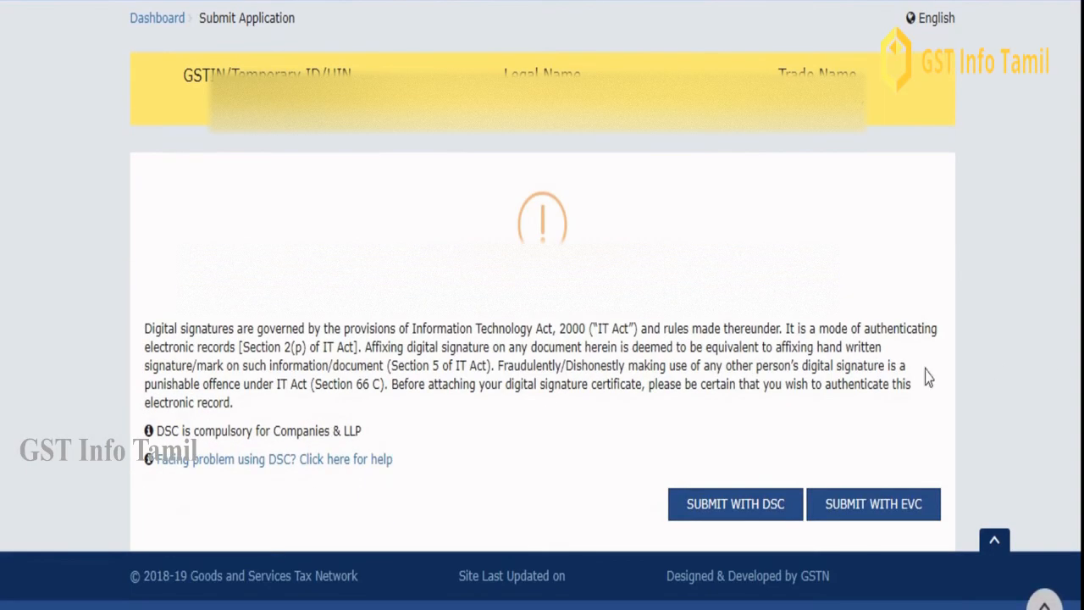
click(880, 503)
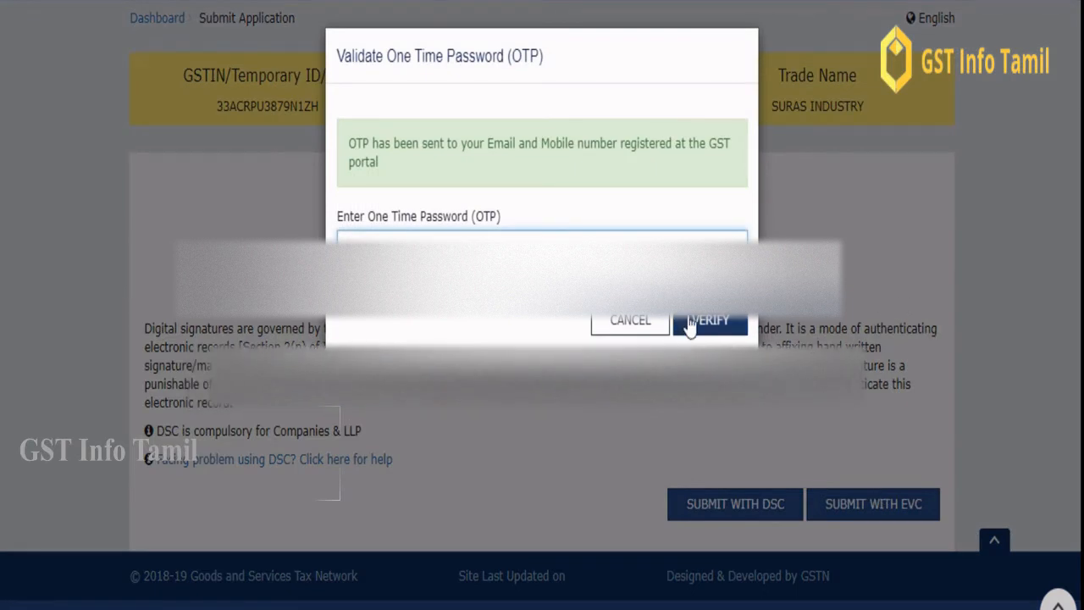
click(695, 322)
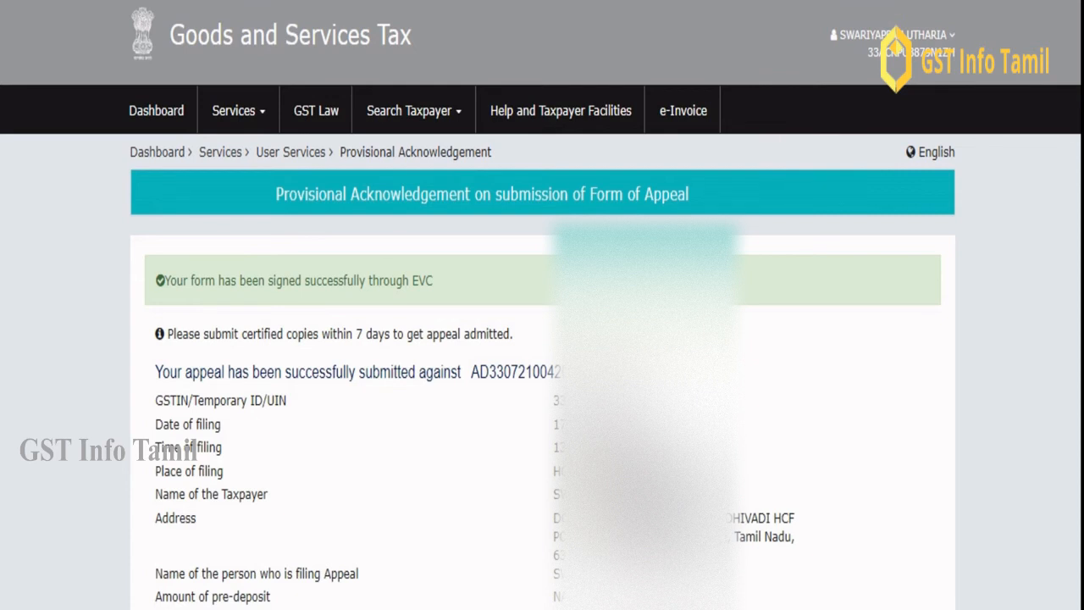
scroll(542, 339, down, 1)
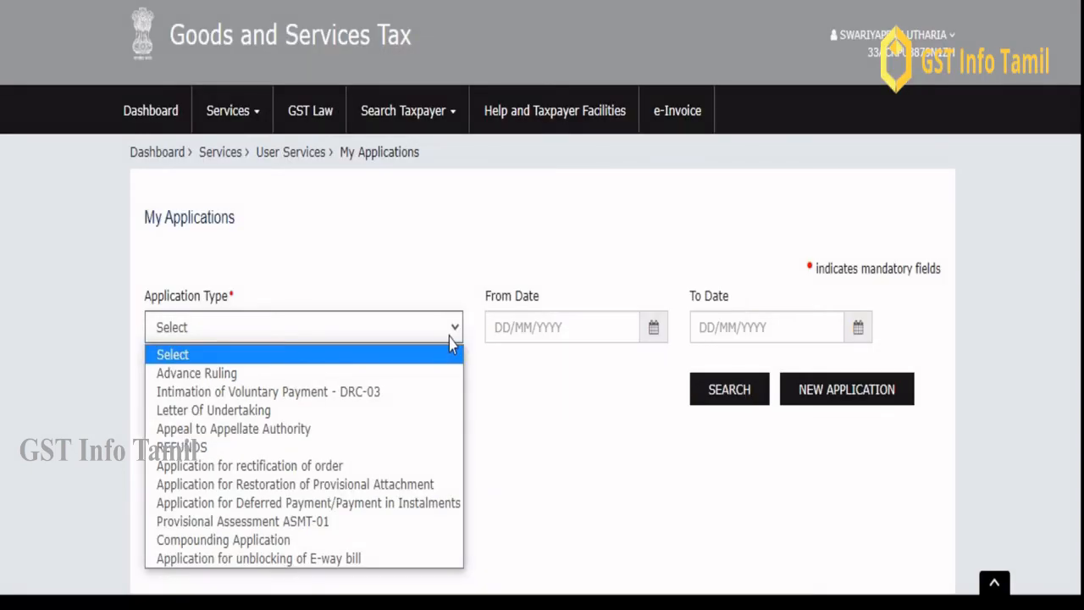
Search My Applications for Appeal to Appellate Authority filings from 17/07/2021 to 17/07/2021 and check the appeal's status.
click(440, 429)
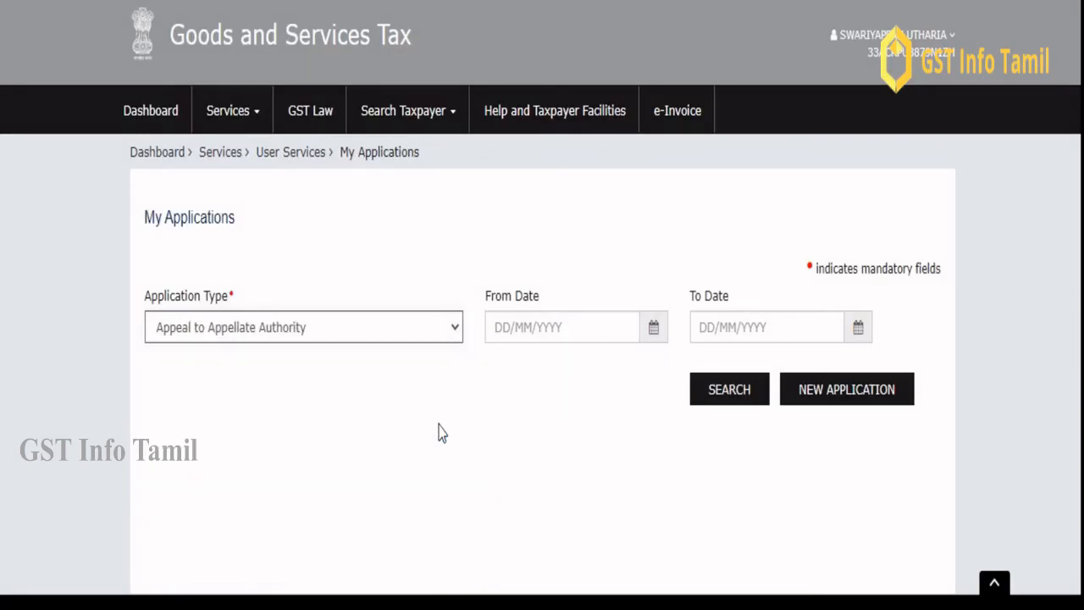
click(708, 393)
click(664, 339)
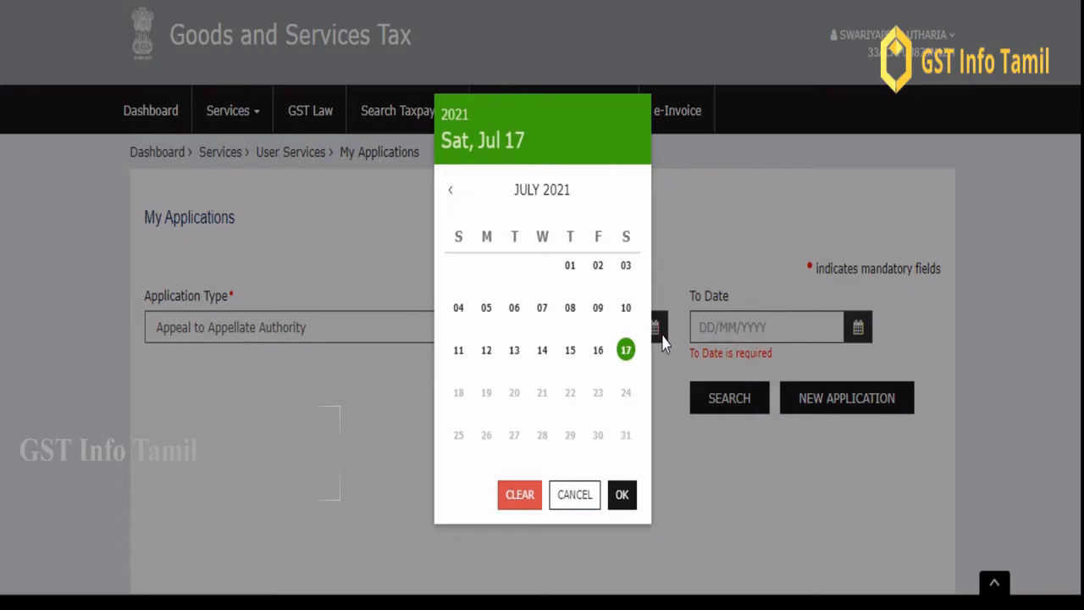
click(629, 356)
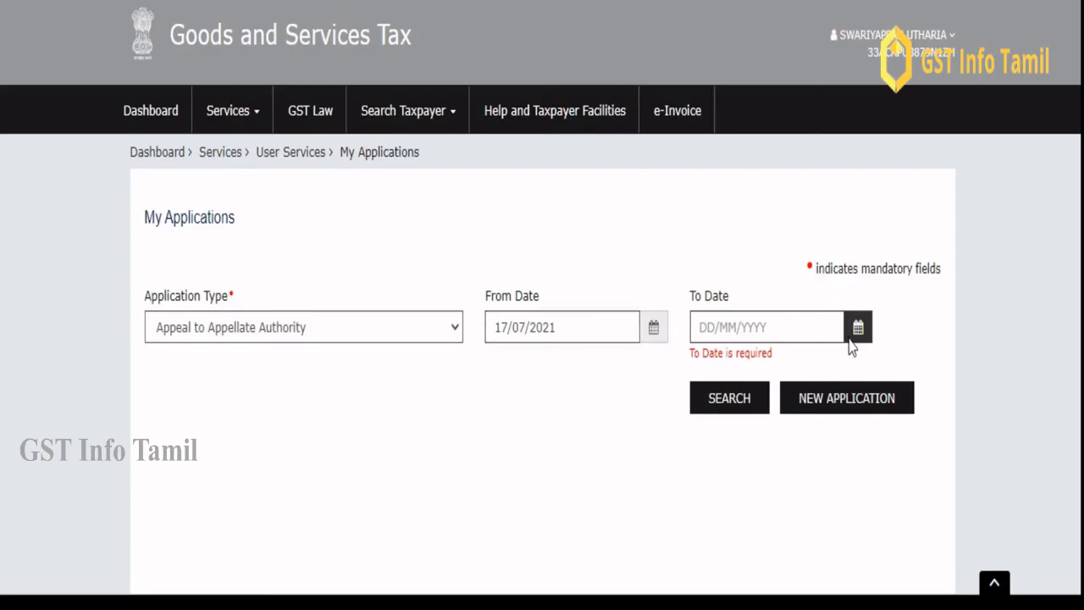
click(851, 346)
click(625, 353)
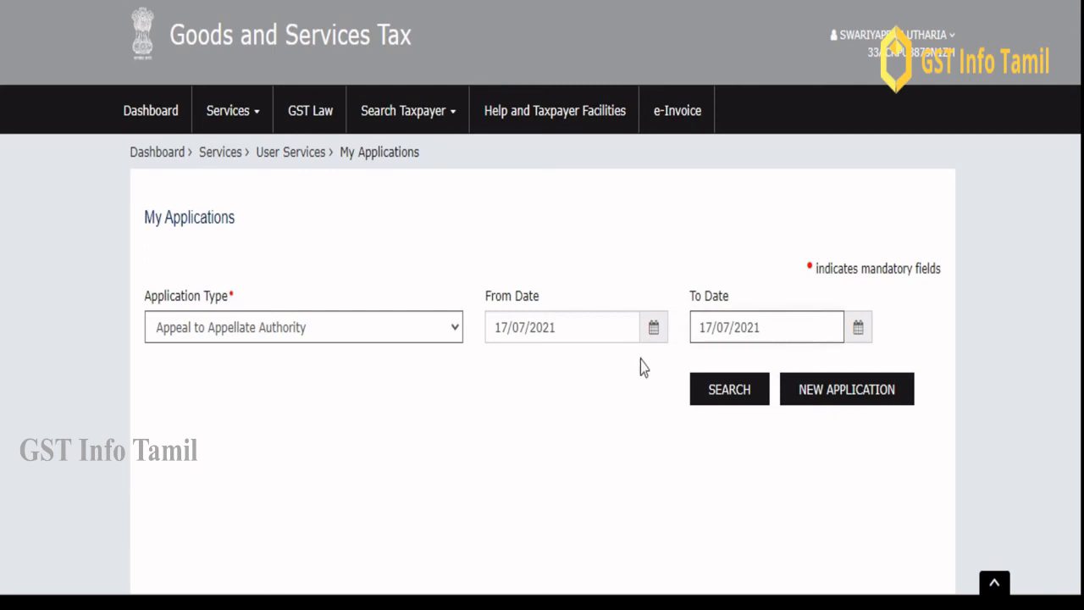
click(729, 389)
scroll(542, 339, down, 2)
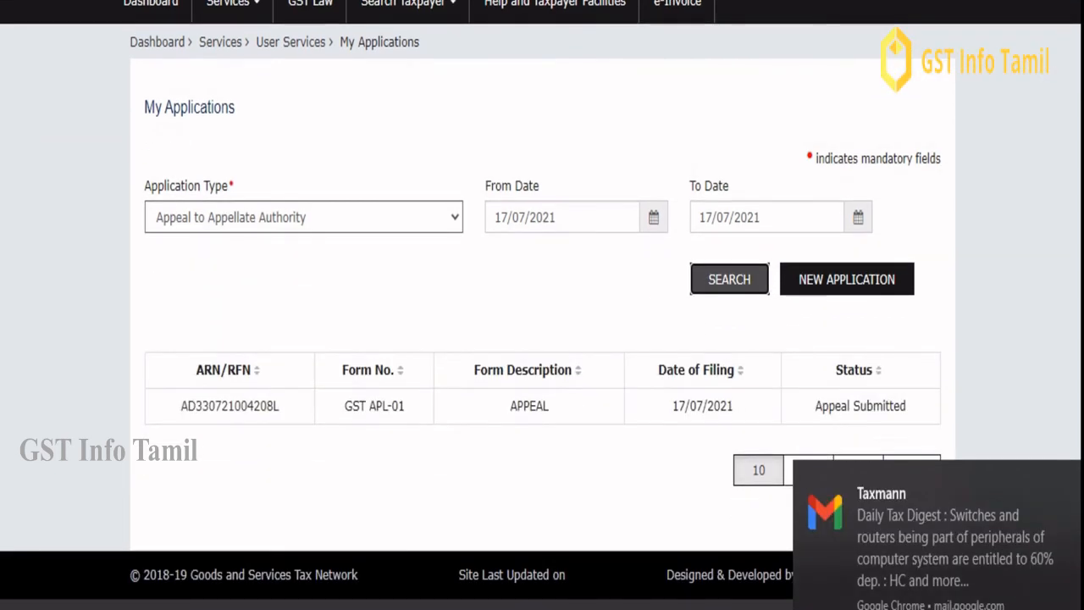
click(1069, 480)
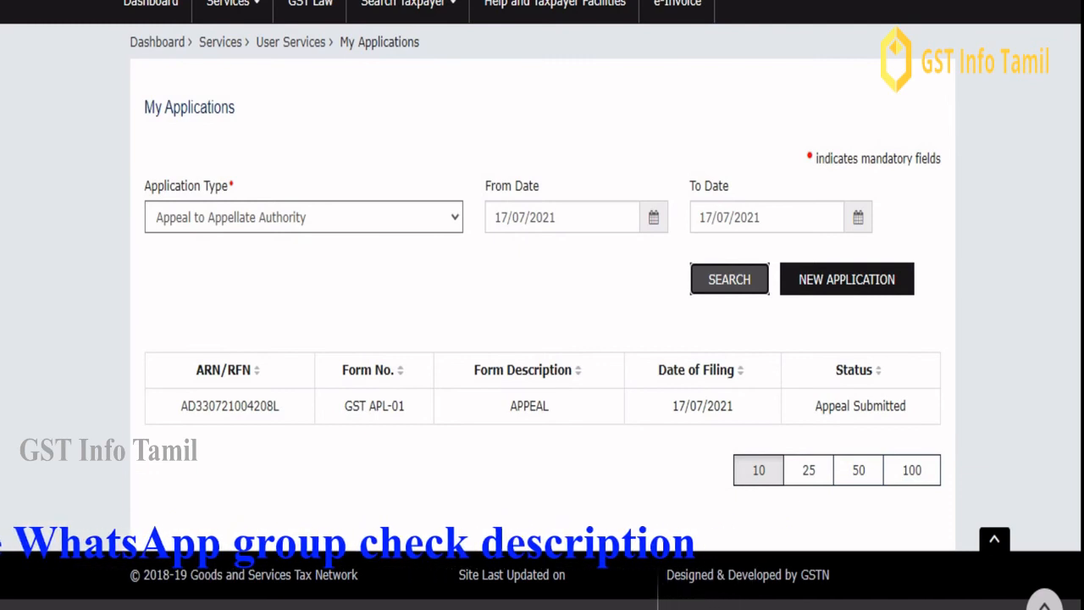
scroll(542, 305, up, 2)
scroll(542, 305, down, 1)
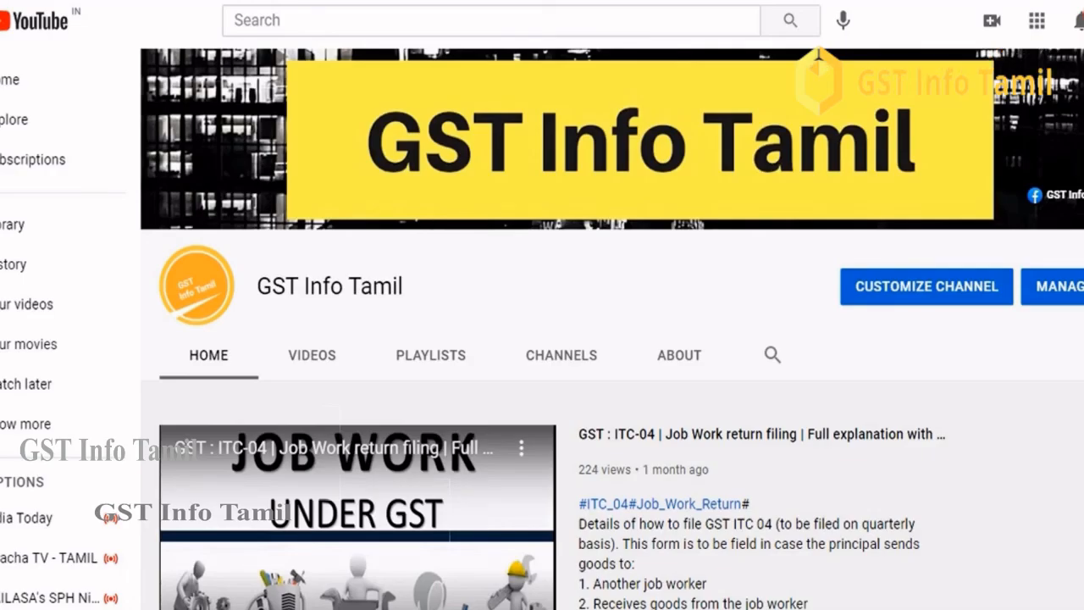
Browse the recent and popular uploads on the GST Info Tamil channel's home page on YouTube.
scroll(610, 338, down, 3)
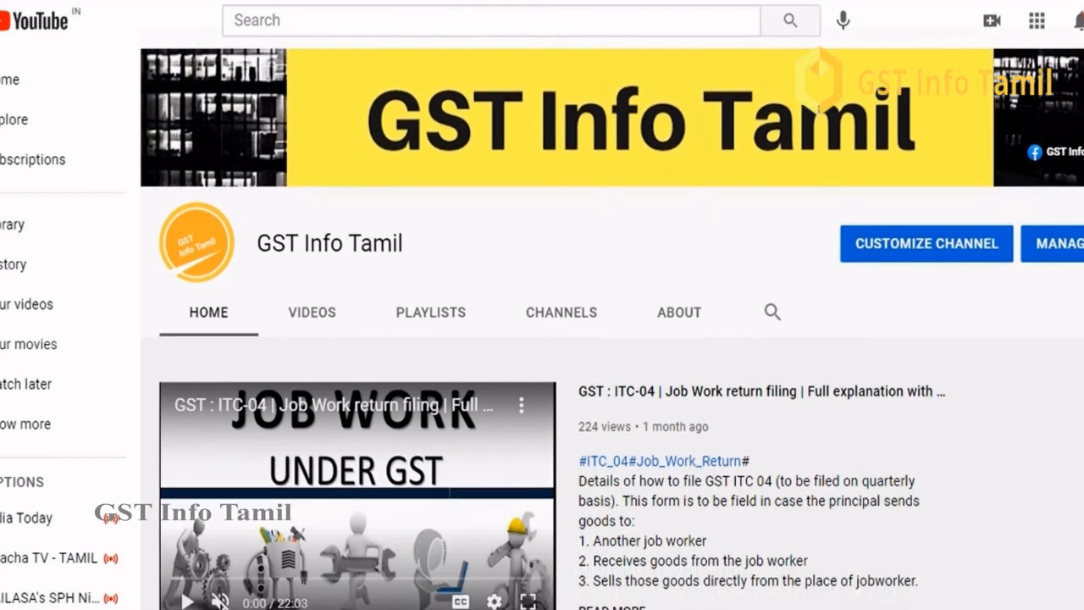
scroll(609, 339, down, 3)
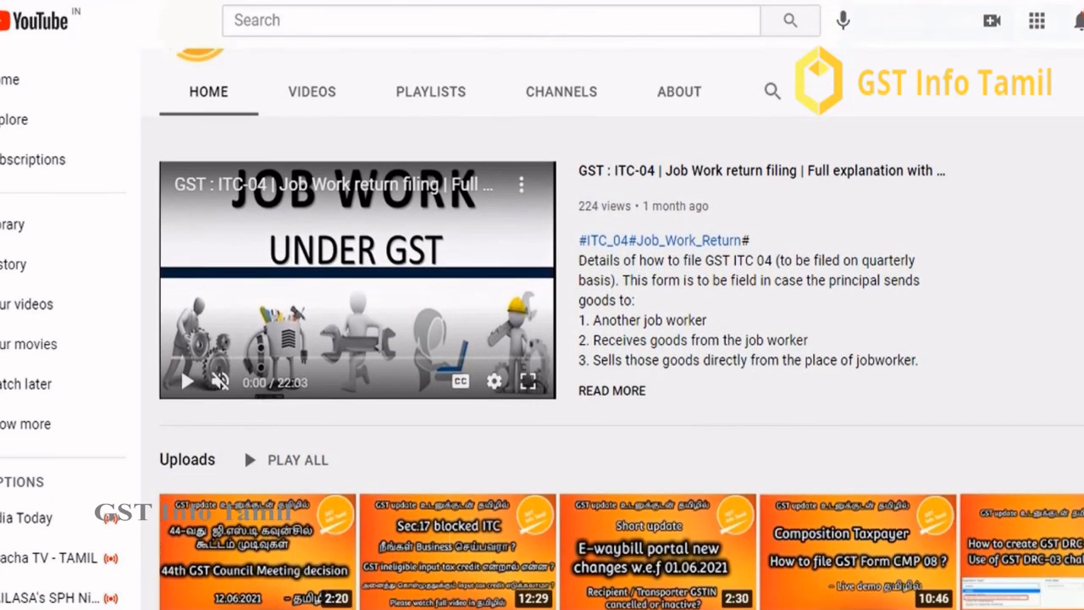
scroll(610, 339, down, 2)
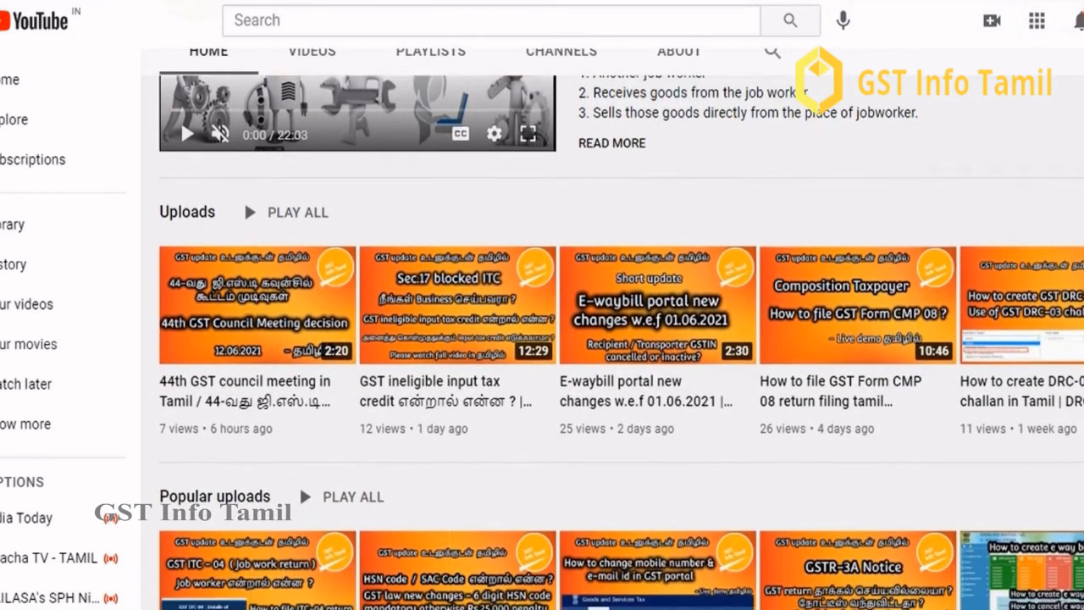
scroll(610, 338, up, 1)
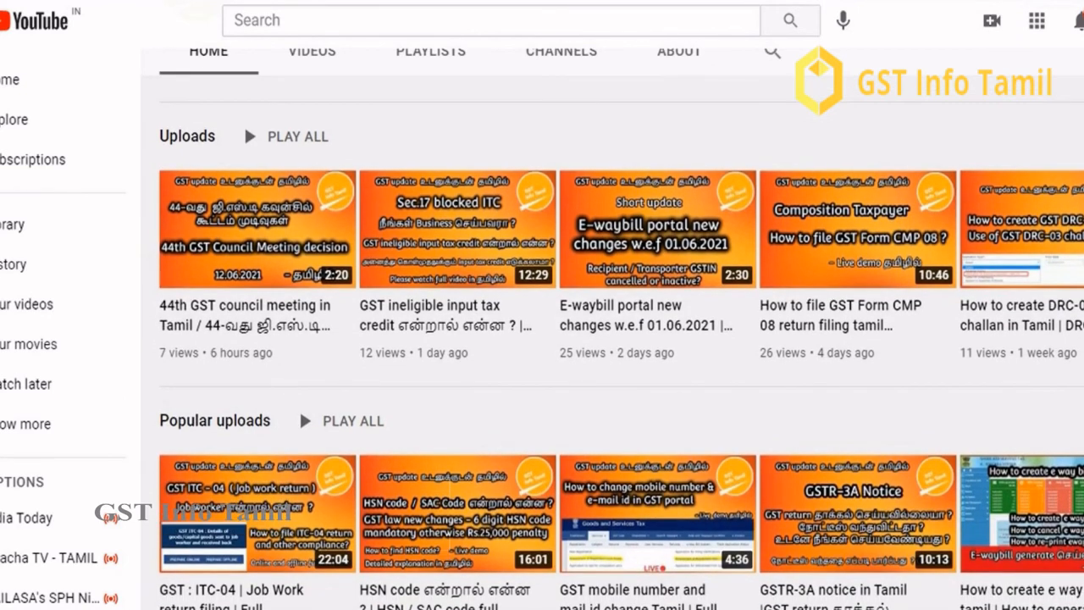
click(1083, 230)
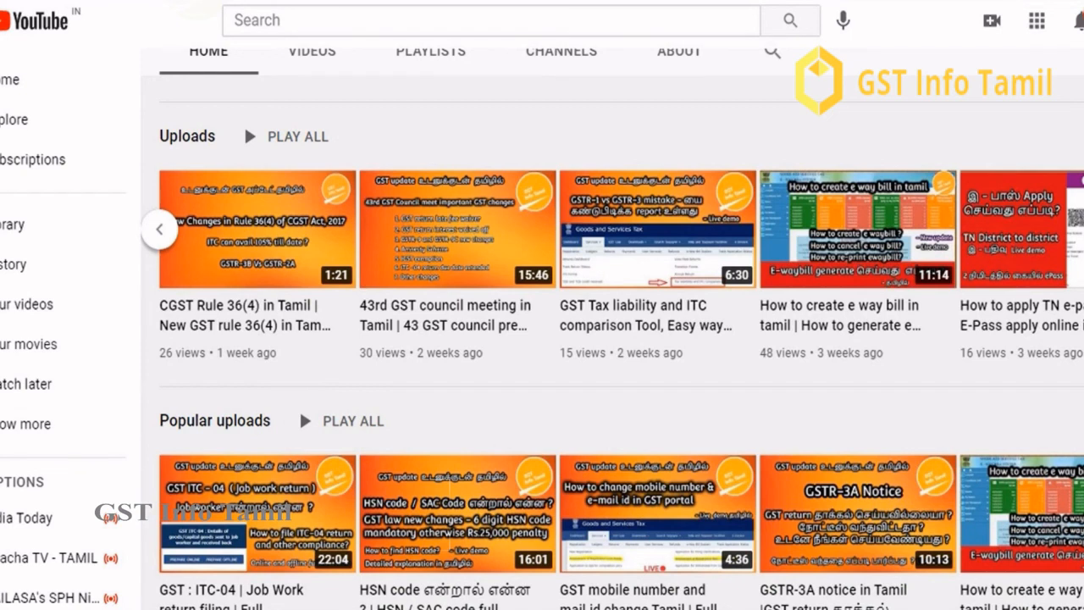
click(1083, 230)
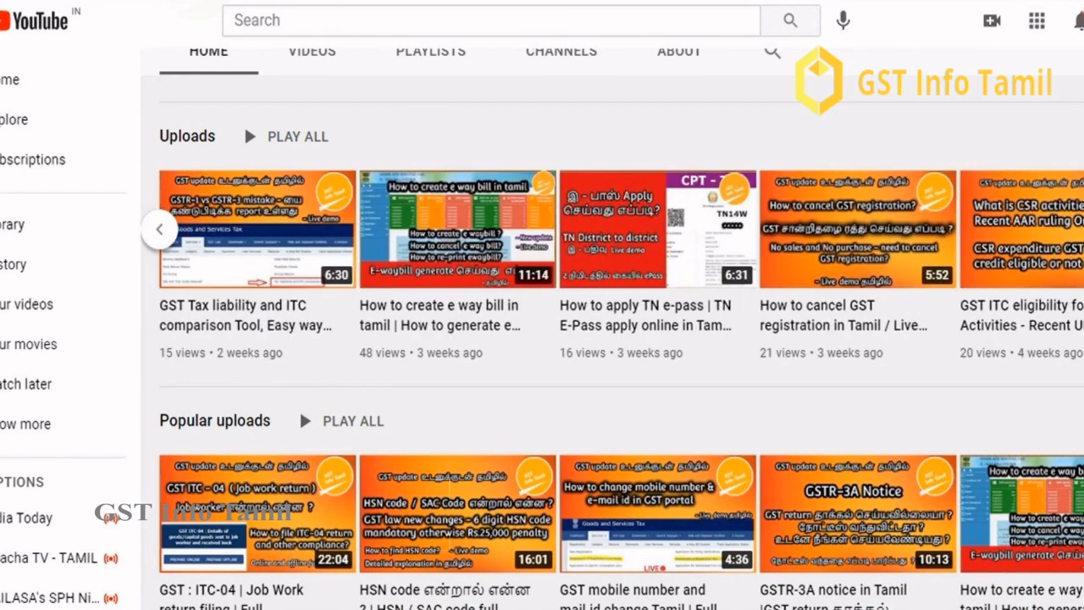
scroll(610, 339, up, 1)
scroll(609, 338, down, 1)
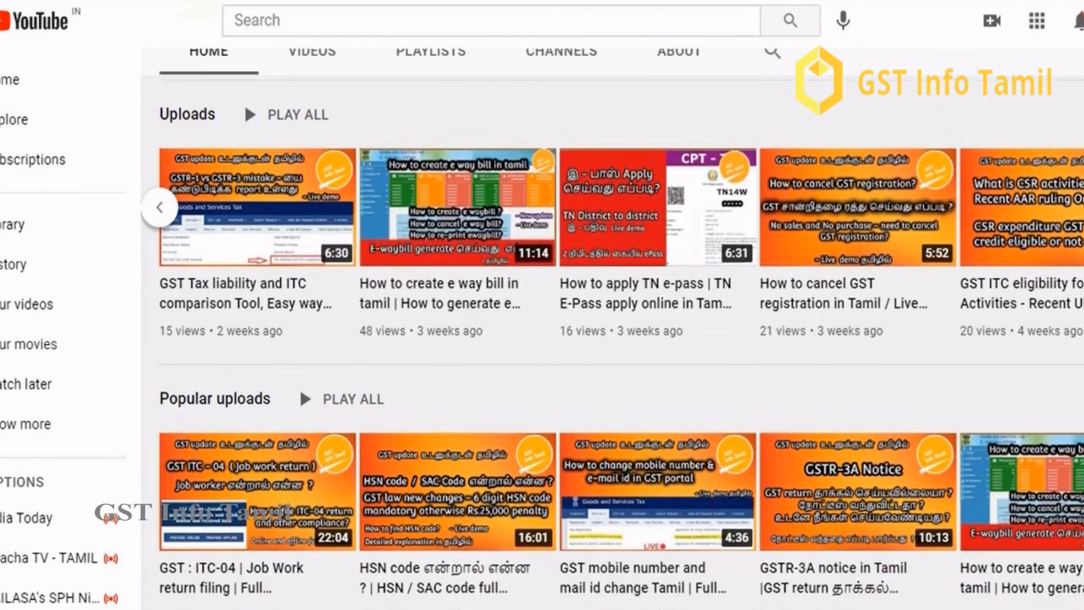
scroll(542, 317, up, 1)
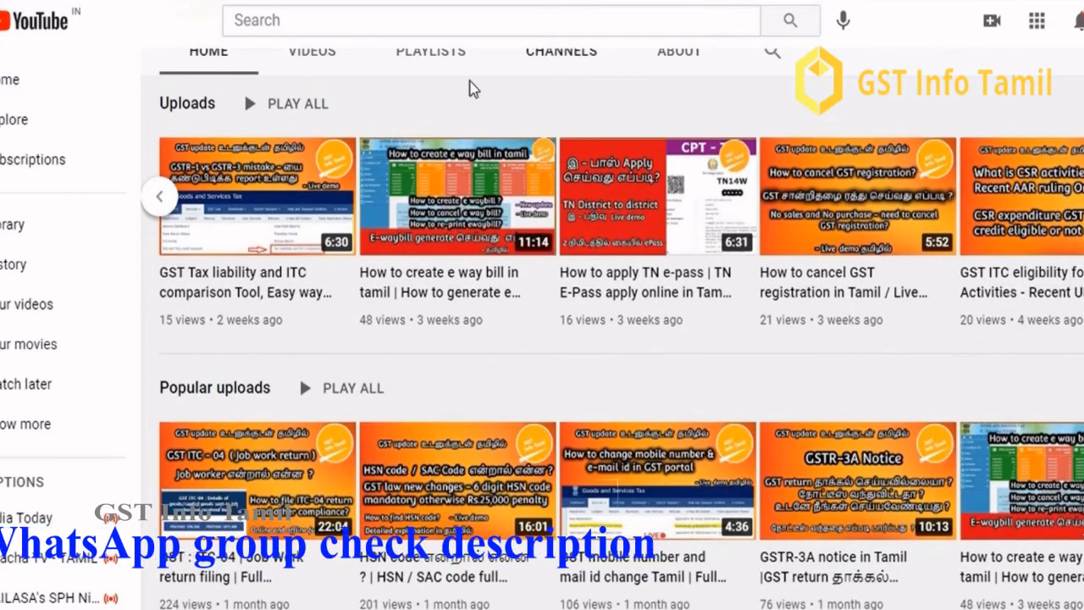
Look through the full list of videos uploaded to the GST Info Tamil channel.
click(313, 51)
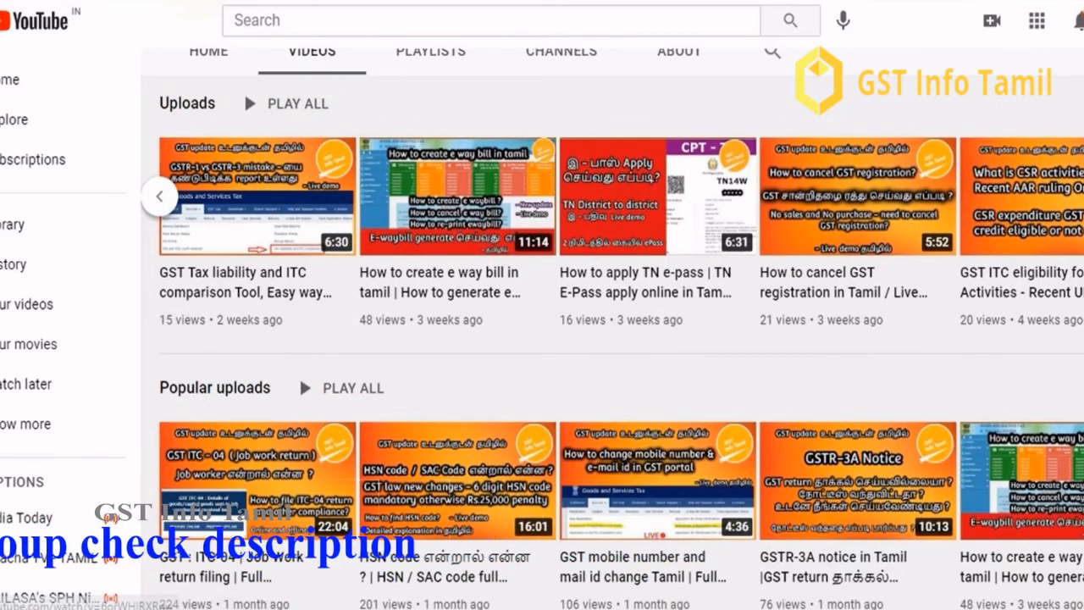
scroll(609, 339, down, 1)
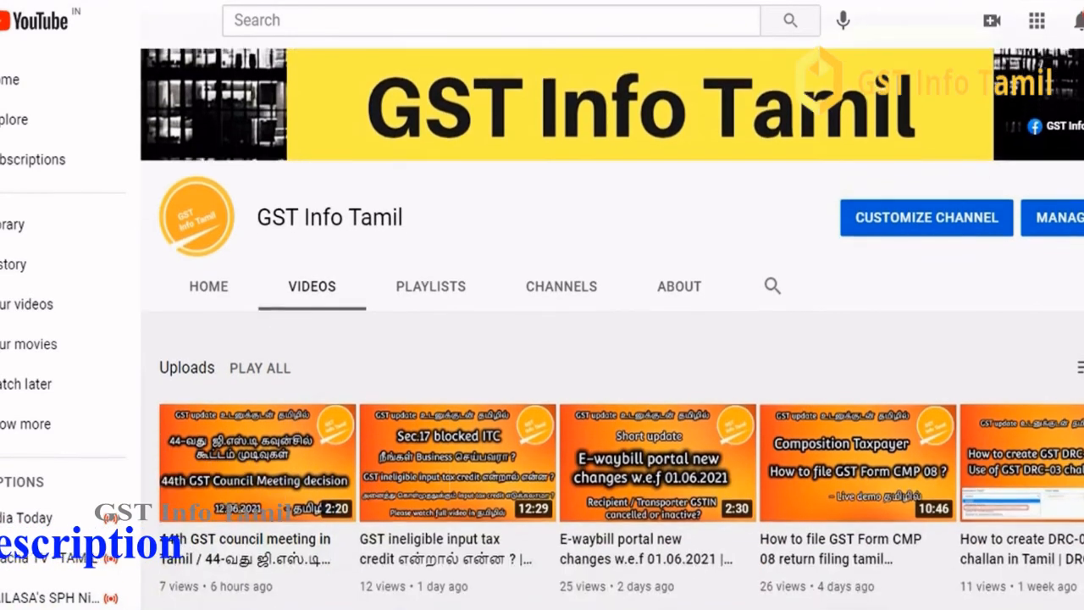
scroll(542, 328, down, 3)
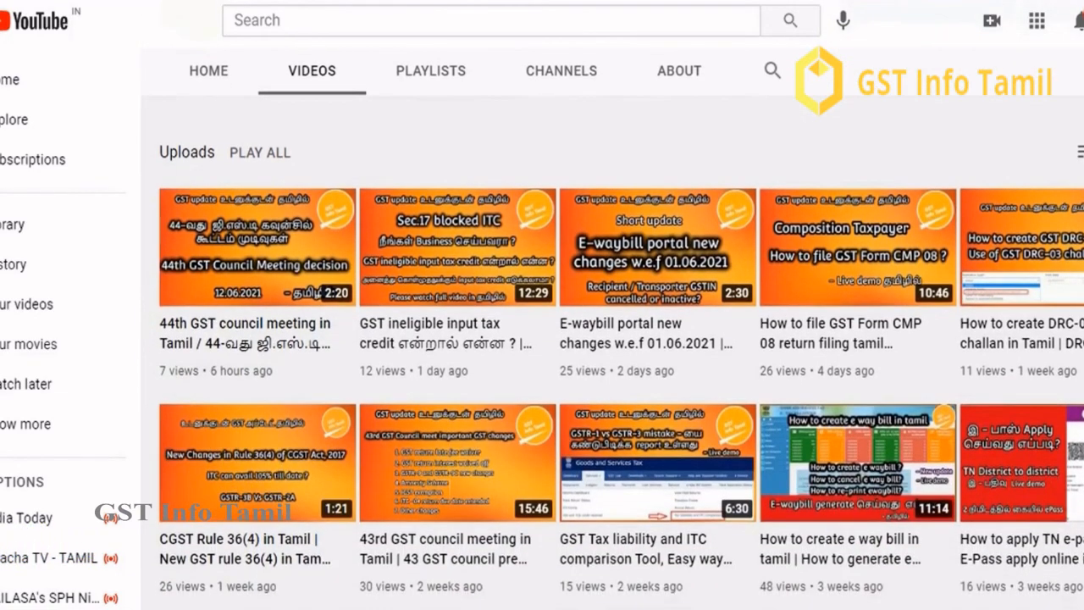
scroll(542, 329, down, 1)
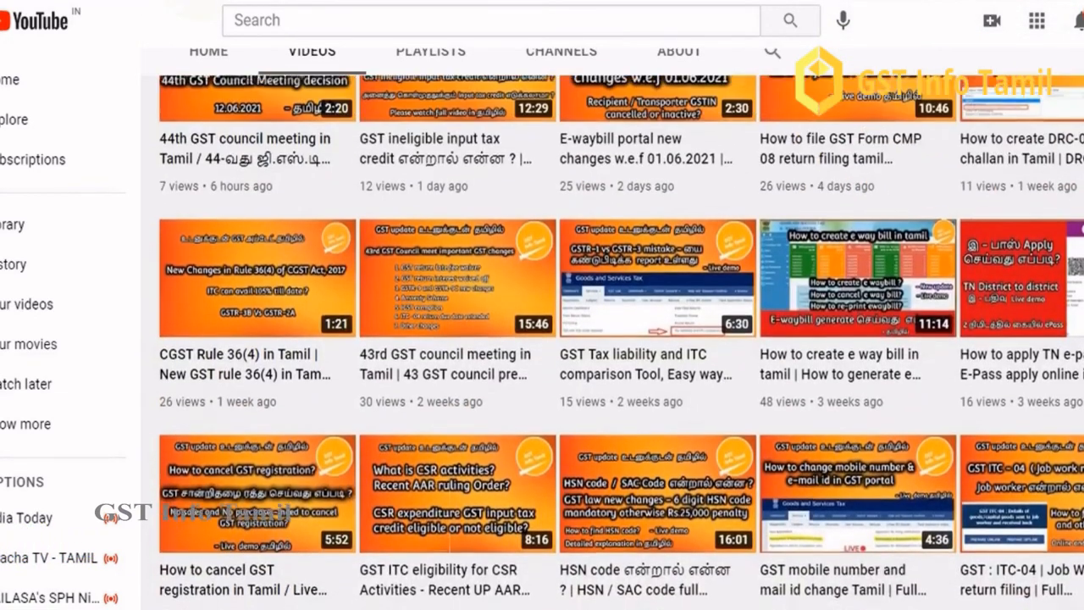
scroll(618, 339, up, 1)
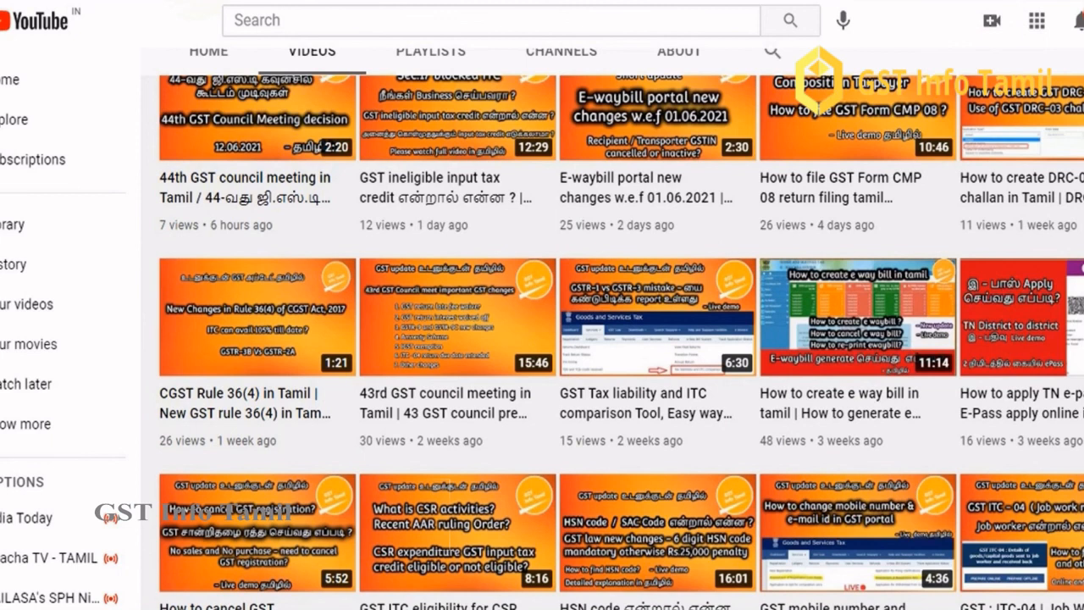
scroll(618, 339, up, 2)
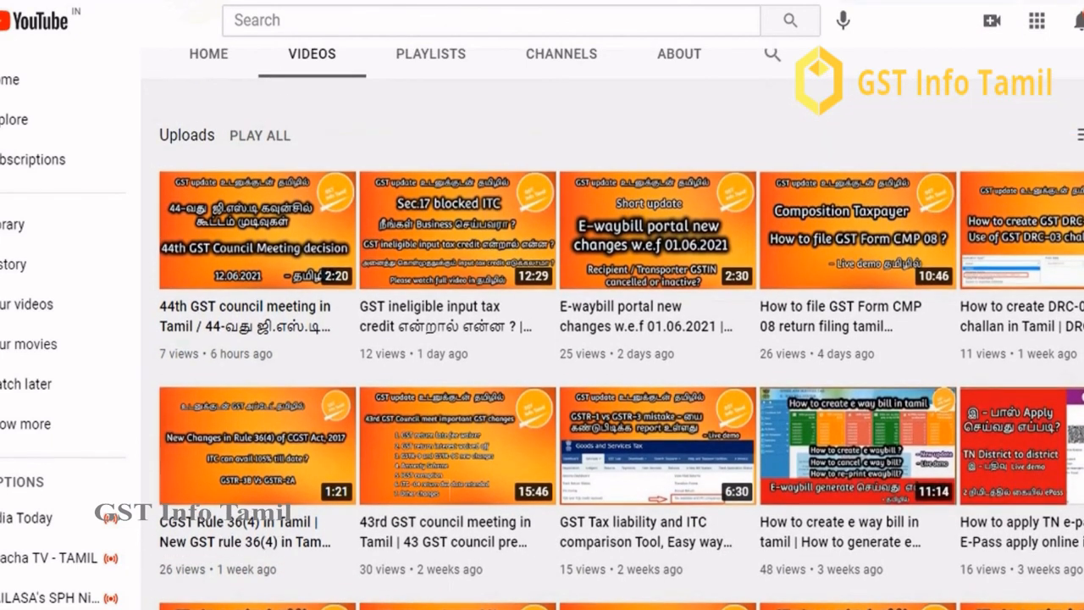
scroll(618, 339, down, 1)
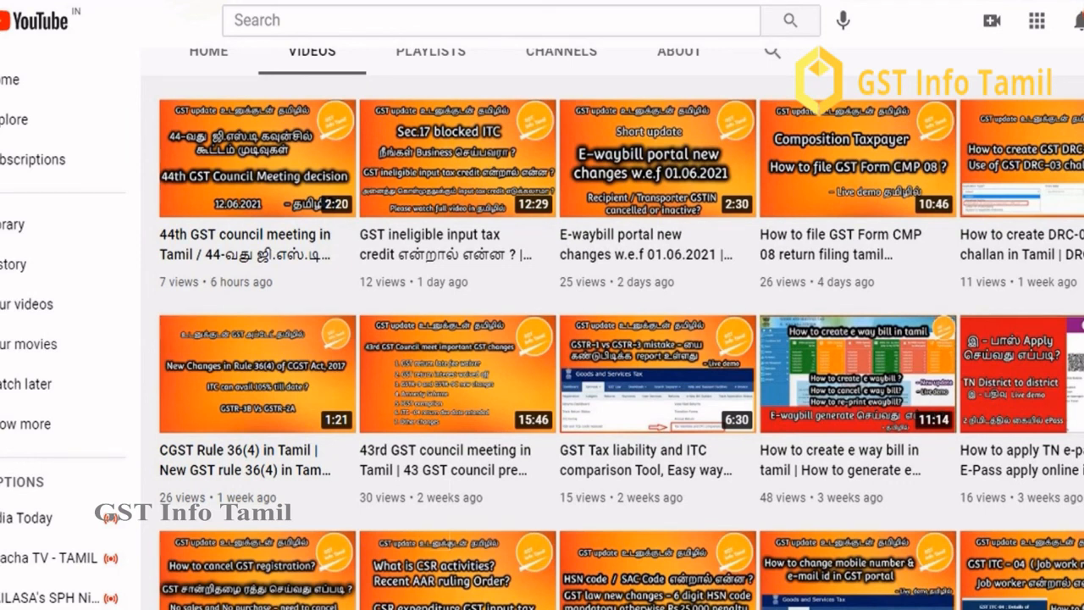
right_click(903, 294)
click(892, 297)
scroll(620, 344, up, 3)
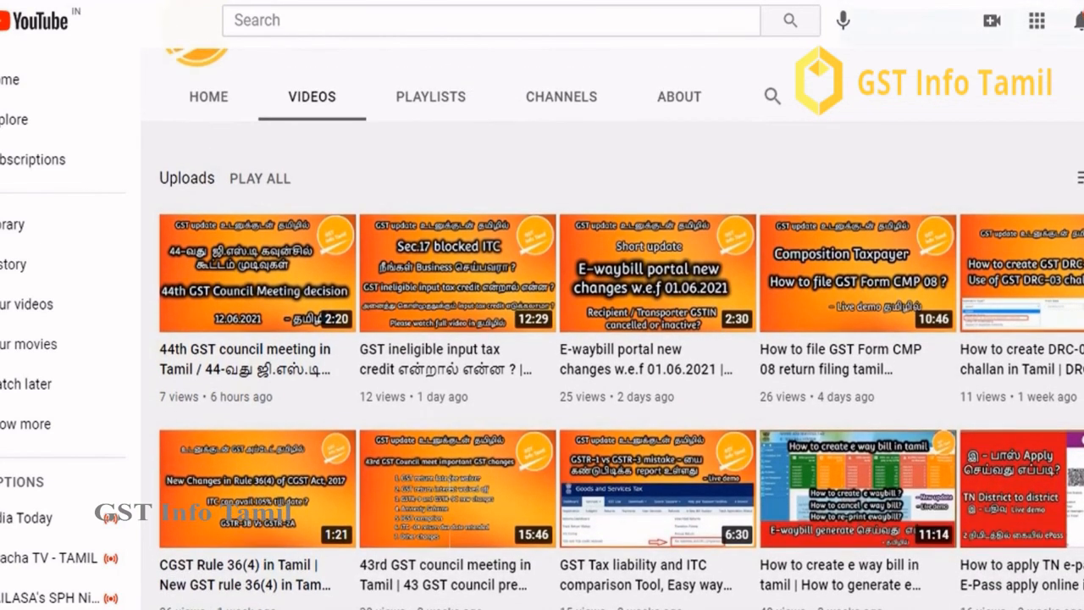
scroll(611, 328, up, 3)
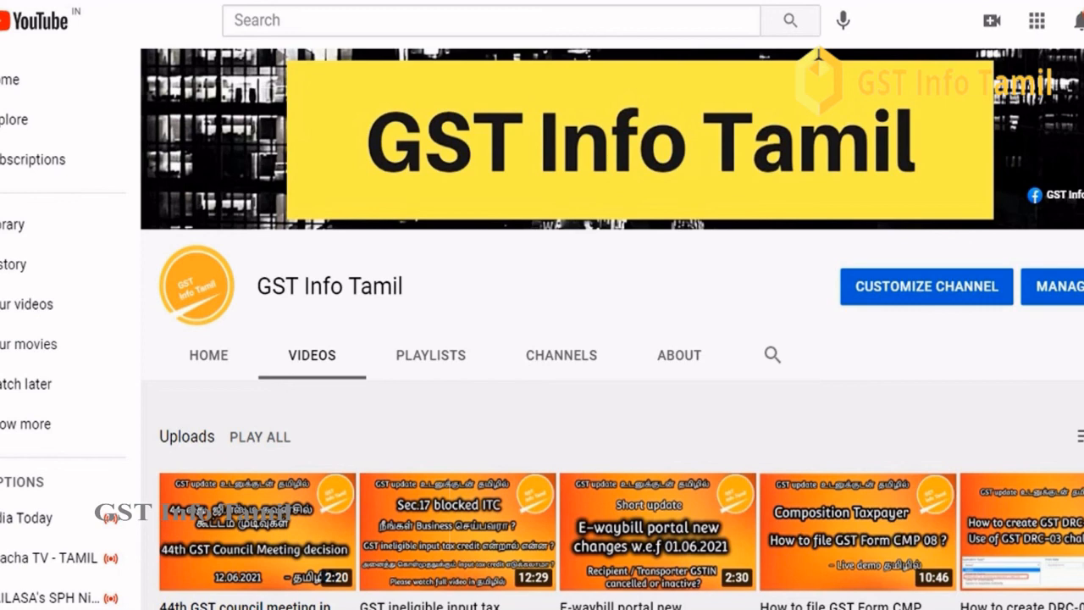